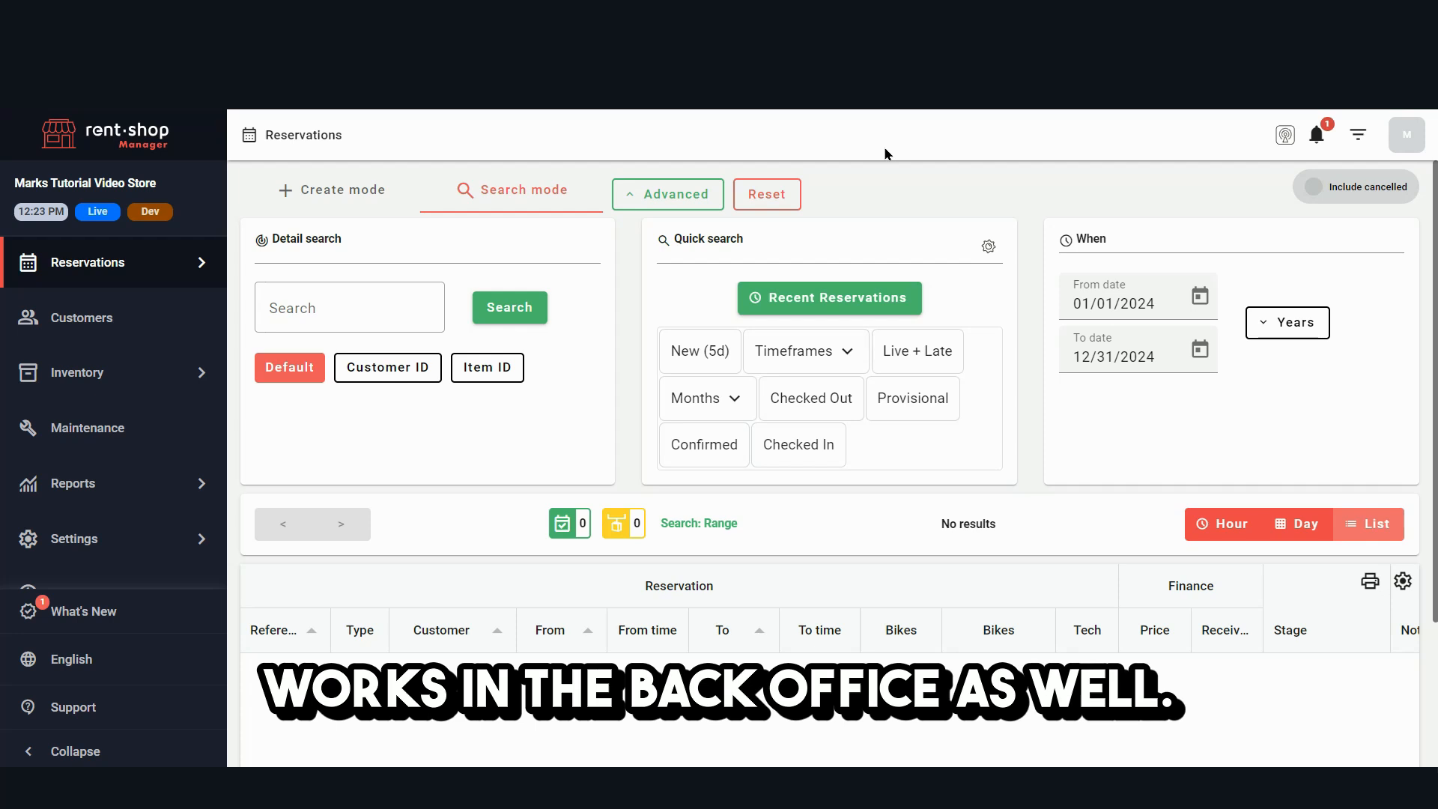
- Search the store settings for "event" and open the Events module
left_click(90, 539)
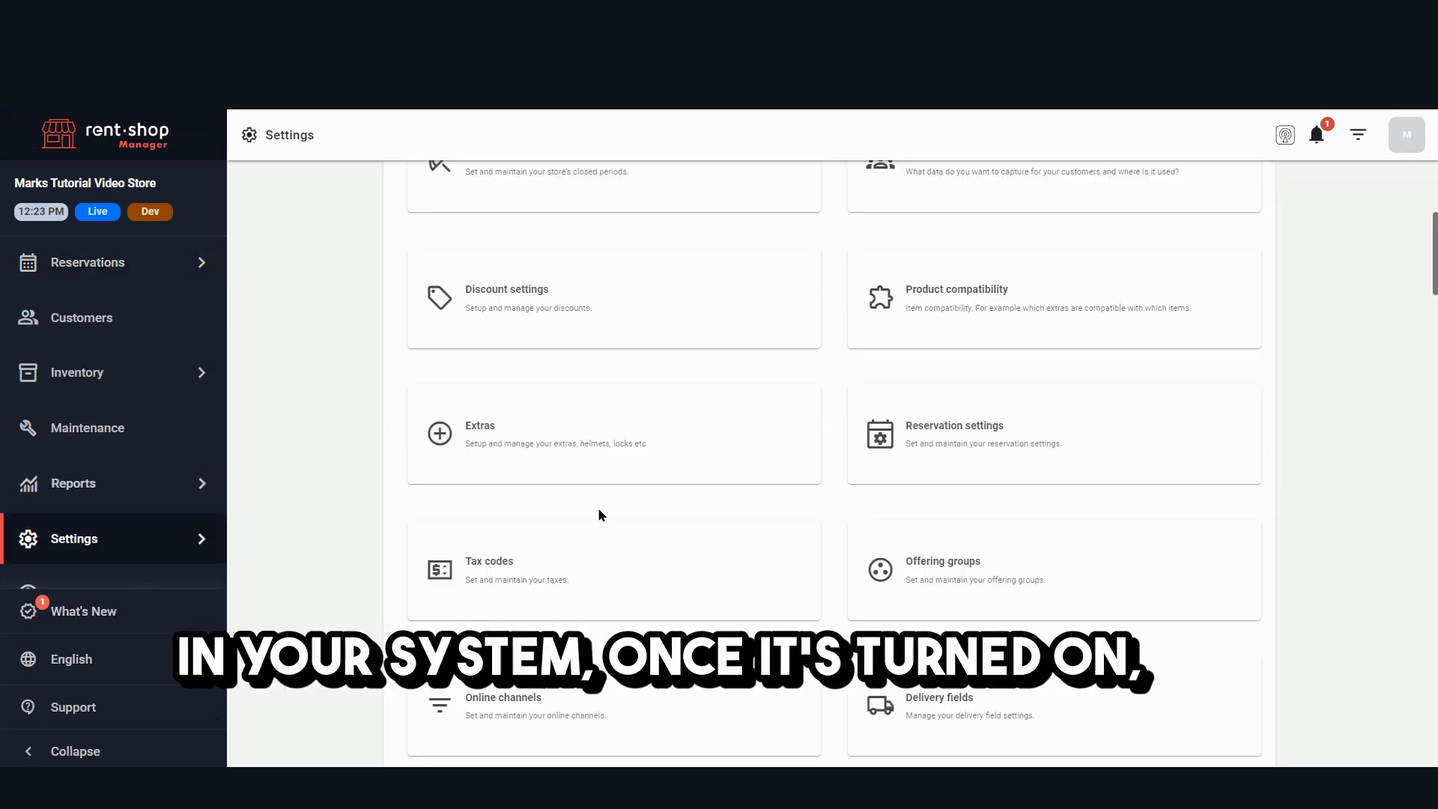
scroll(614, 494, "up", 5)
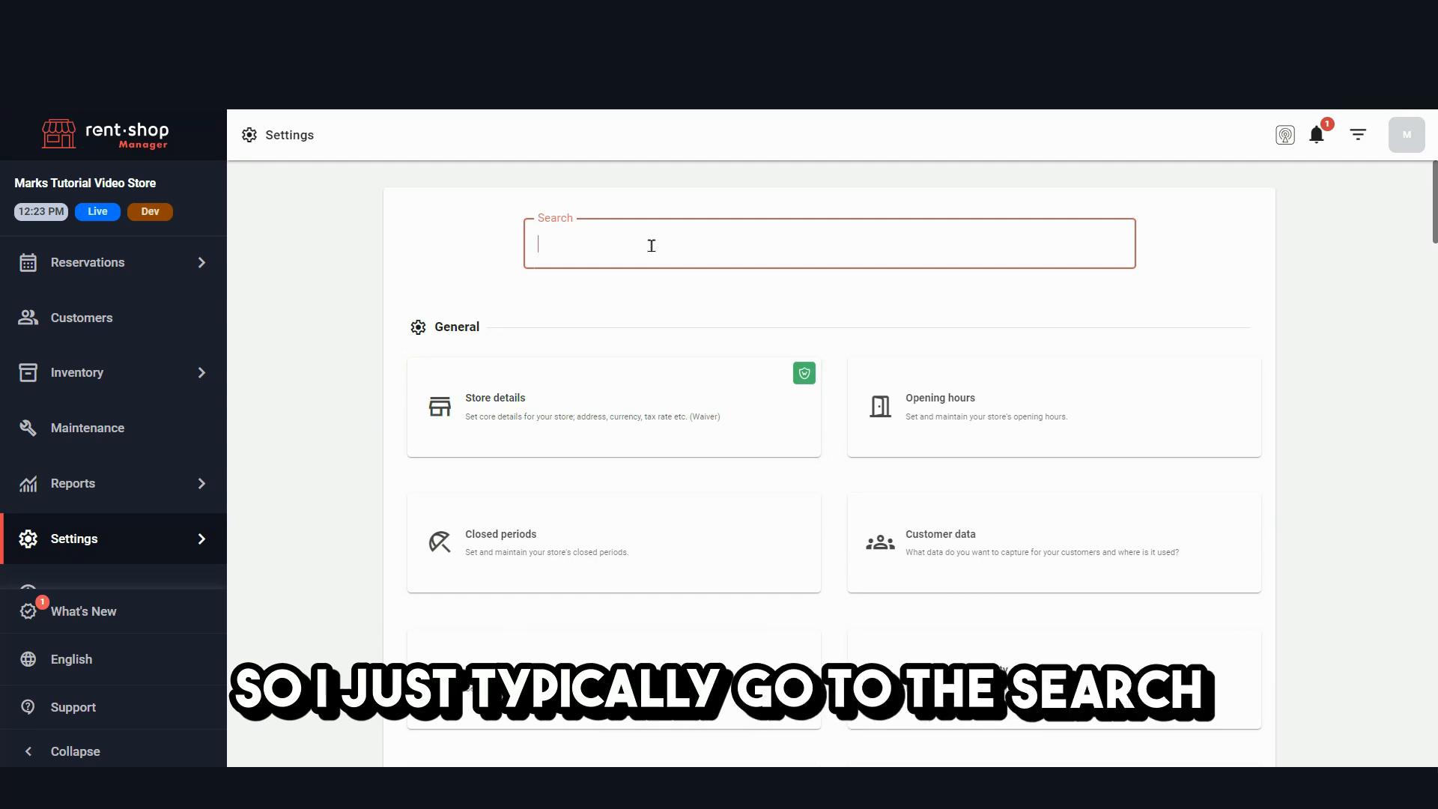
type("event")
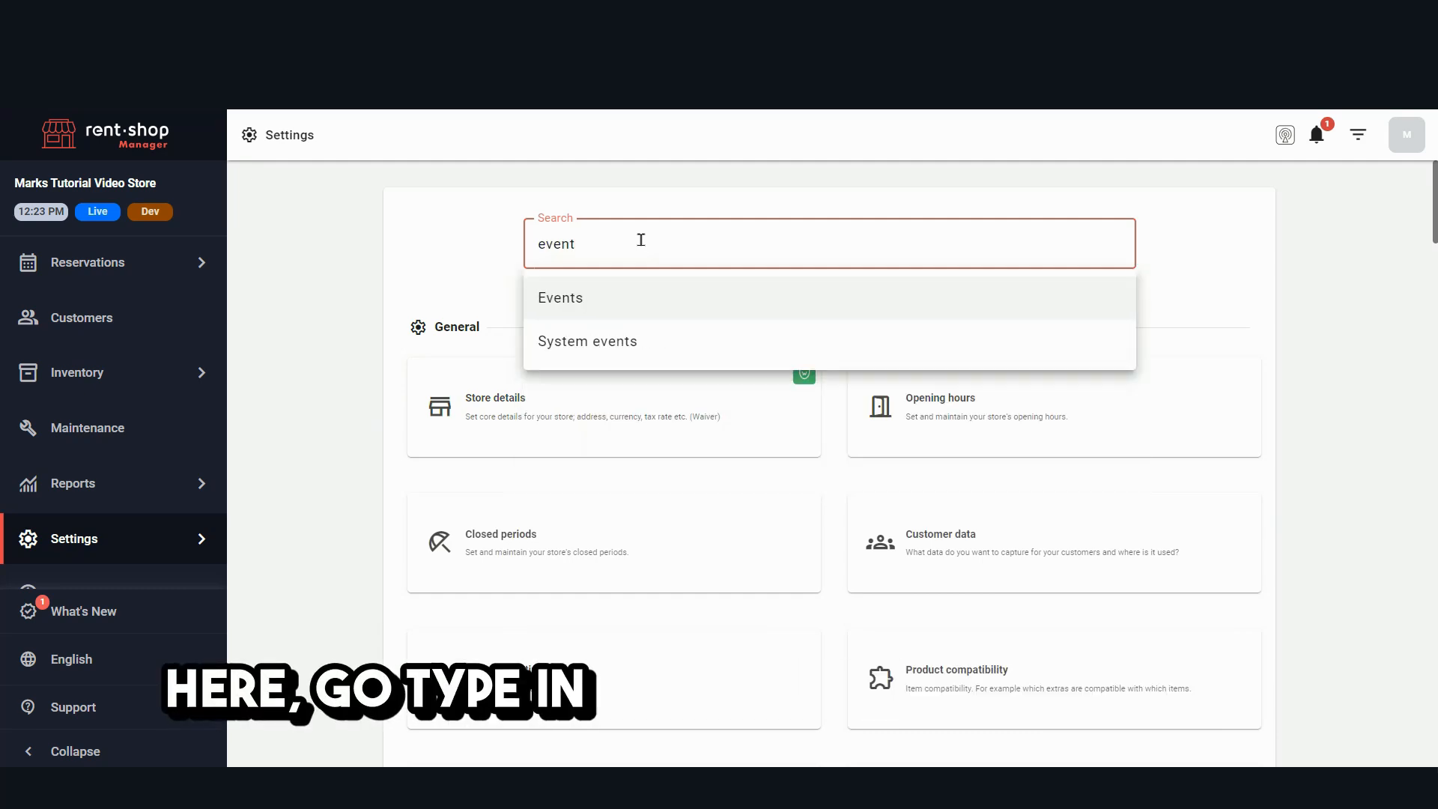
left_click(584, 307)
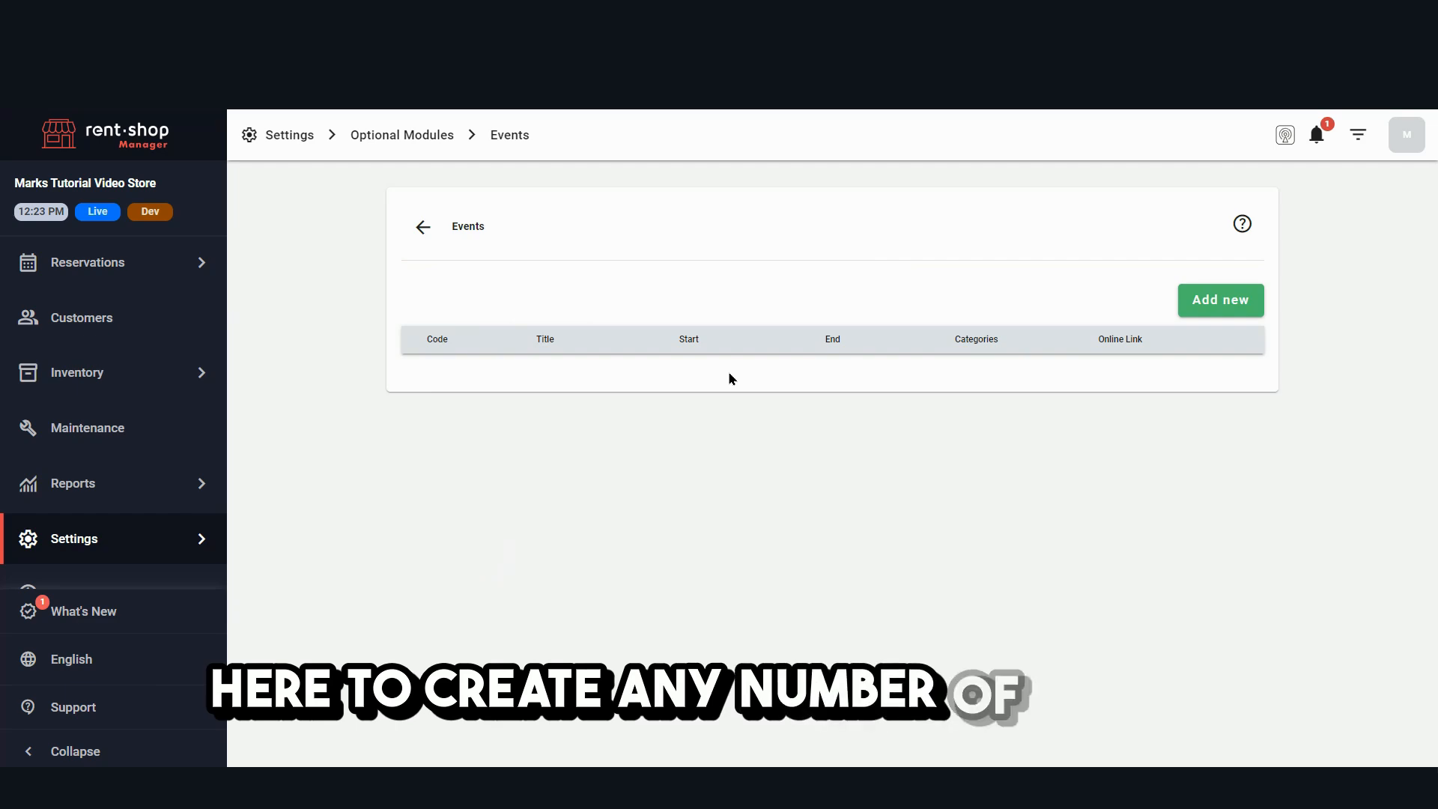
- Add a new event with the code Code1 and the title Midnight Tour
left_click(1219, 307)
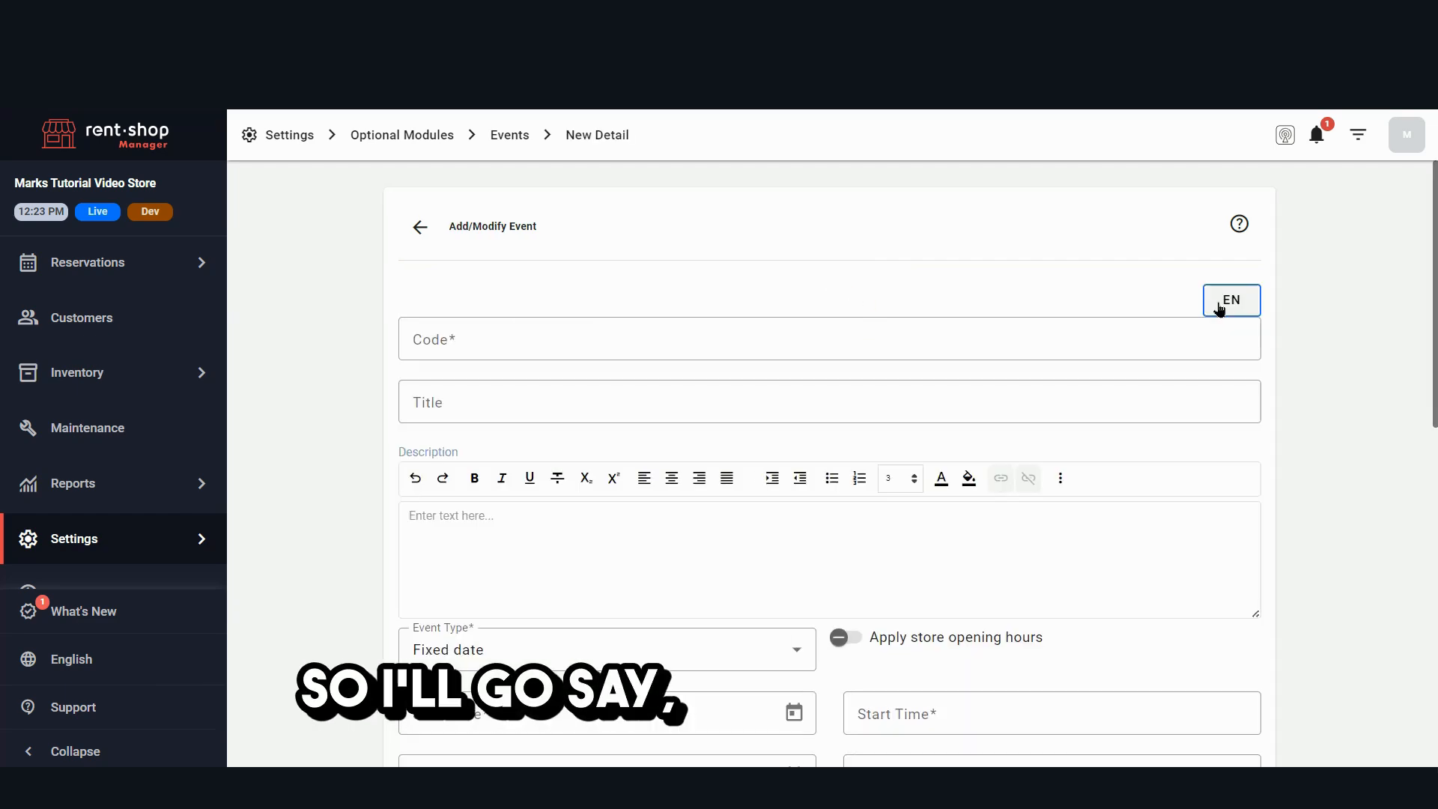
left_click(569, 344)
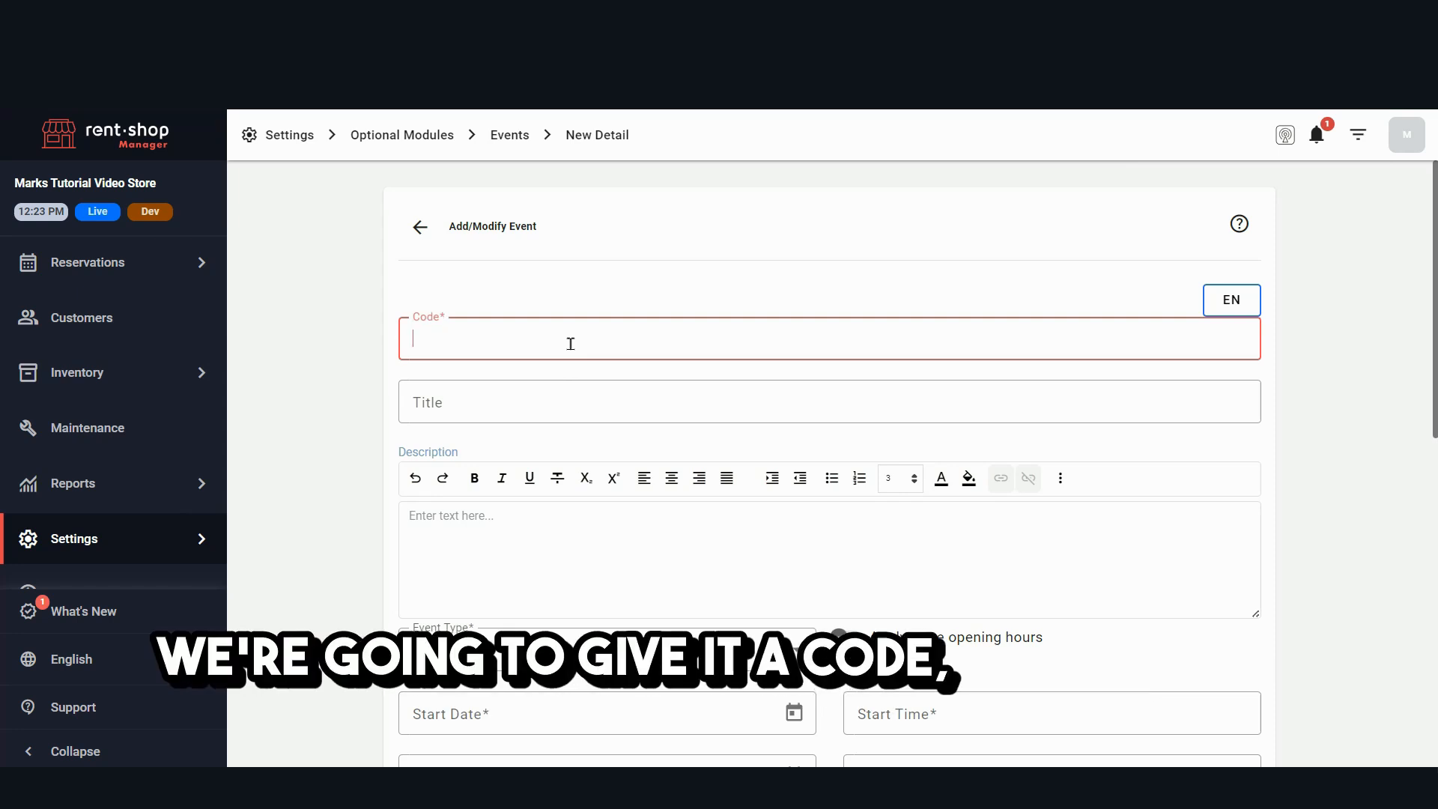
type("Code1")
key("Tab")
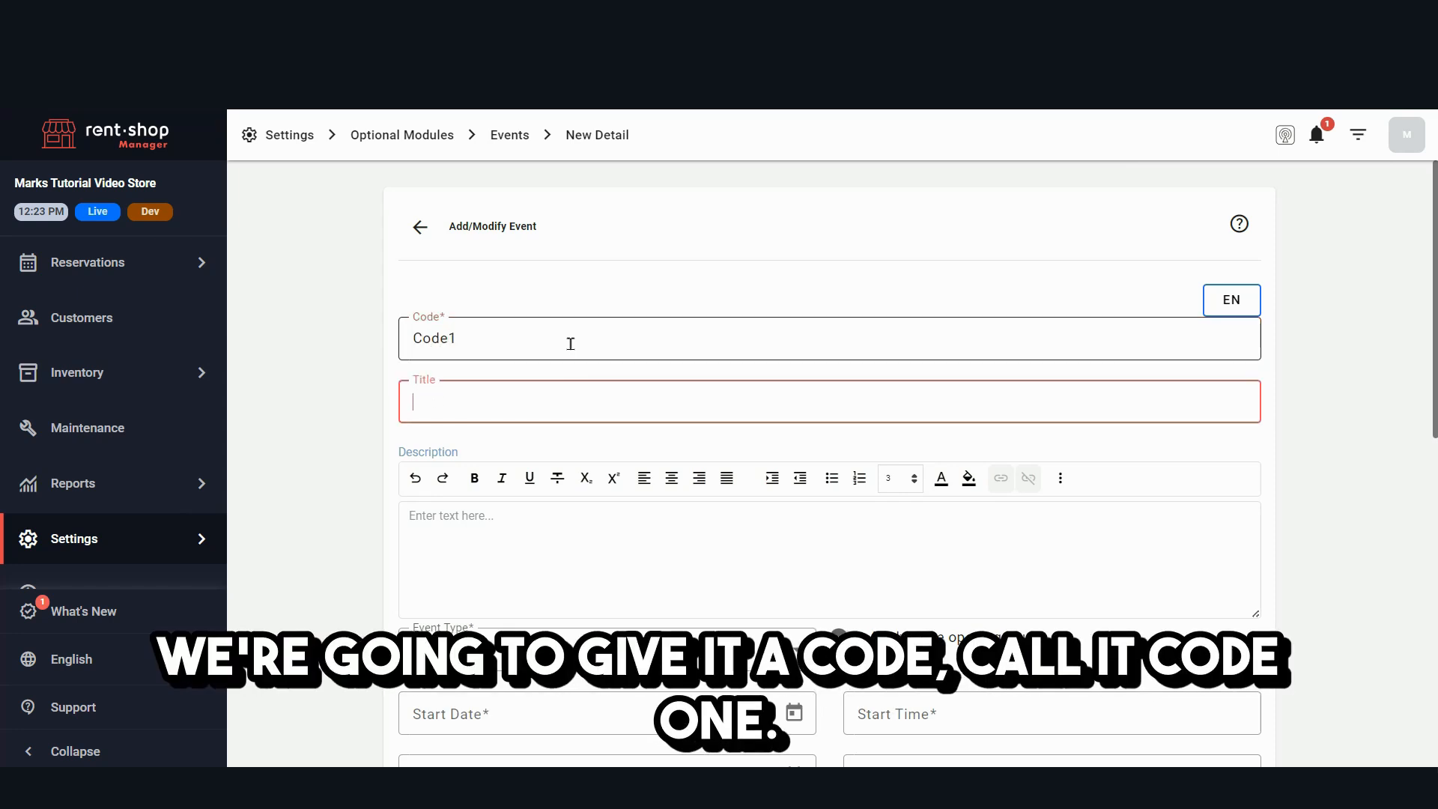
type("M")
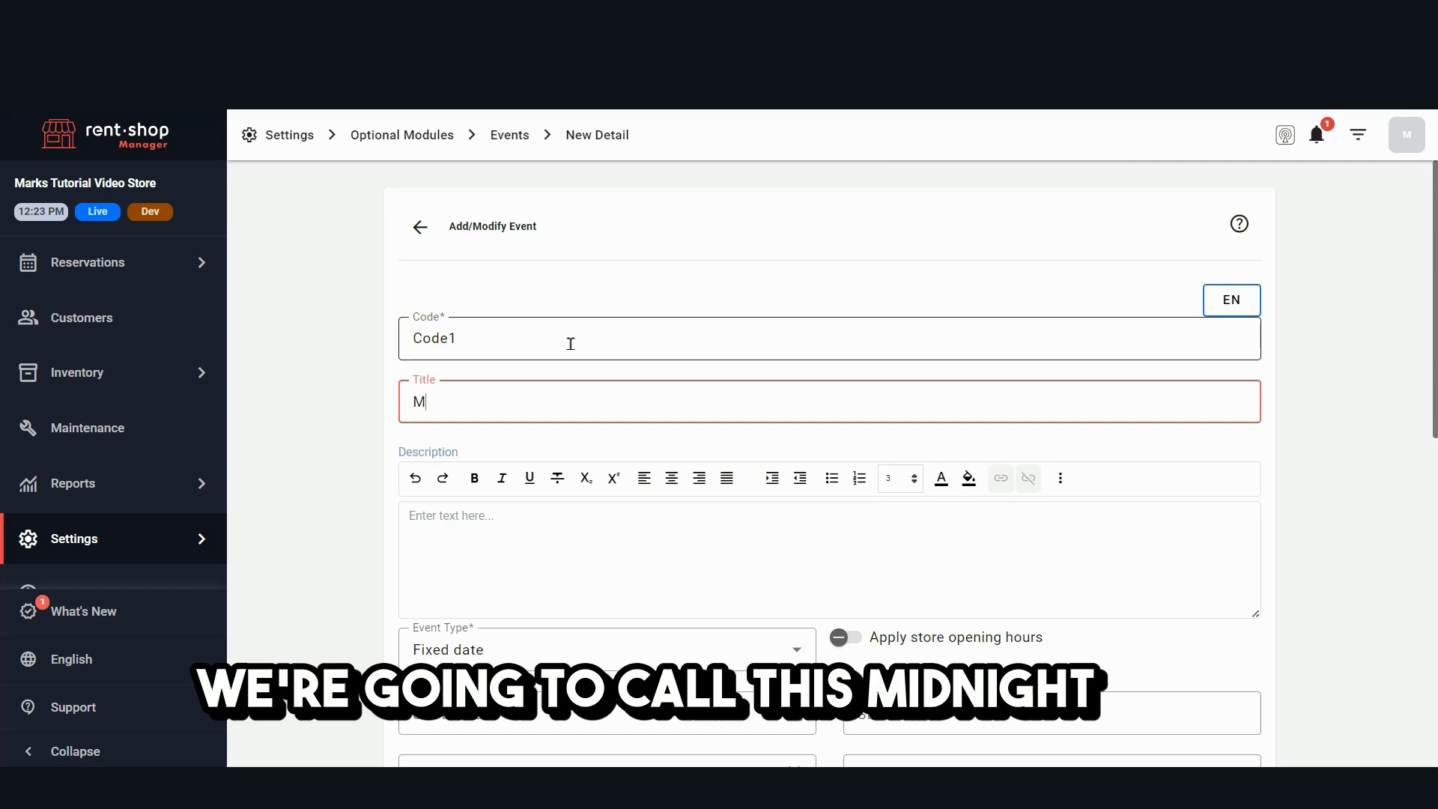
type("idni")
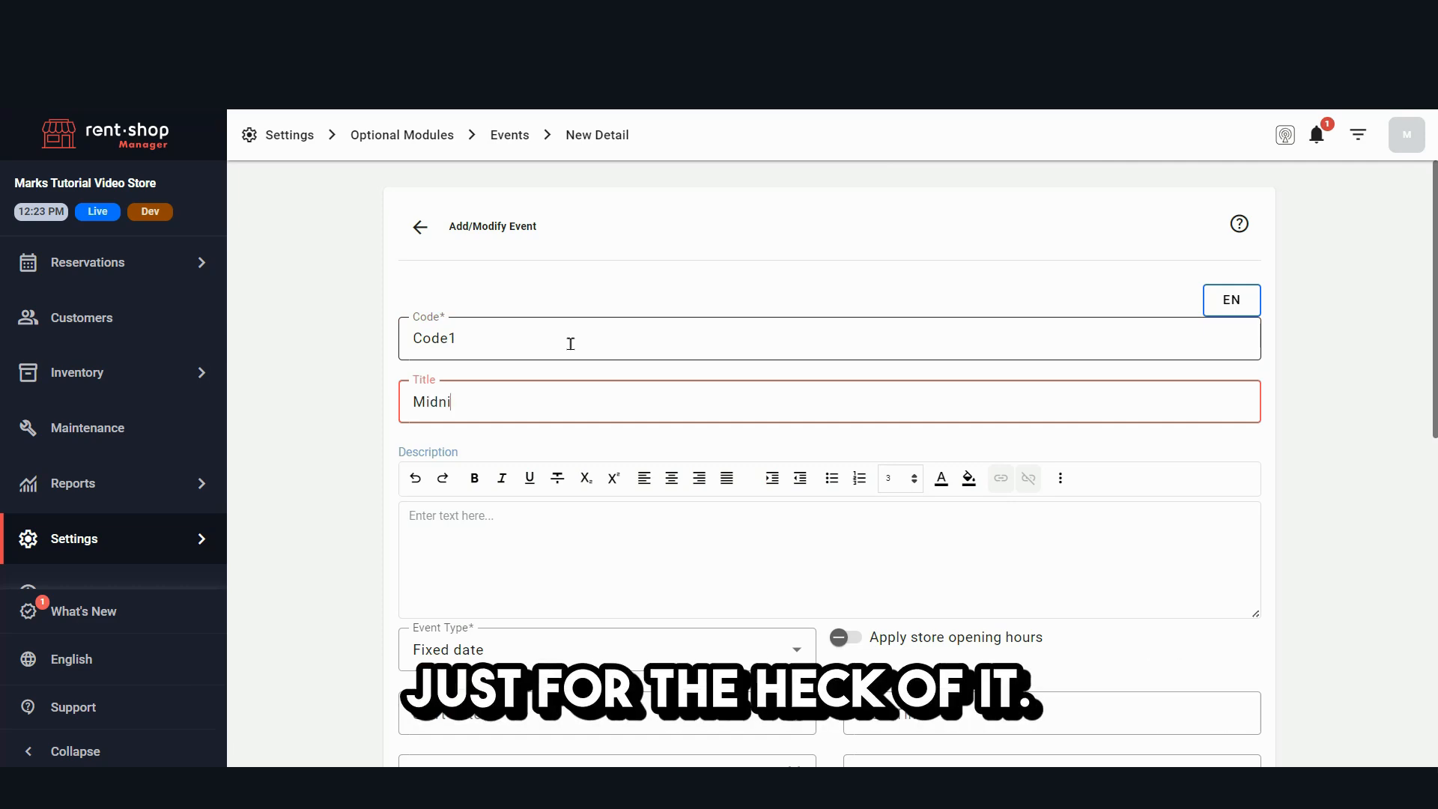
type("ght Tour")
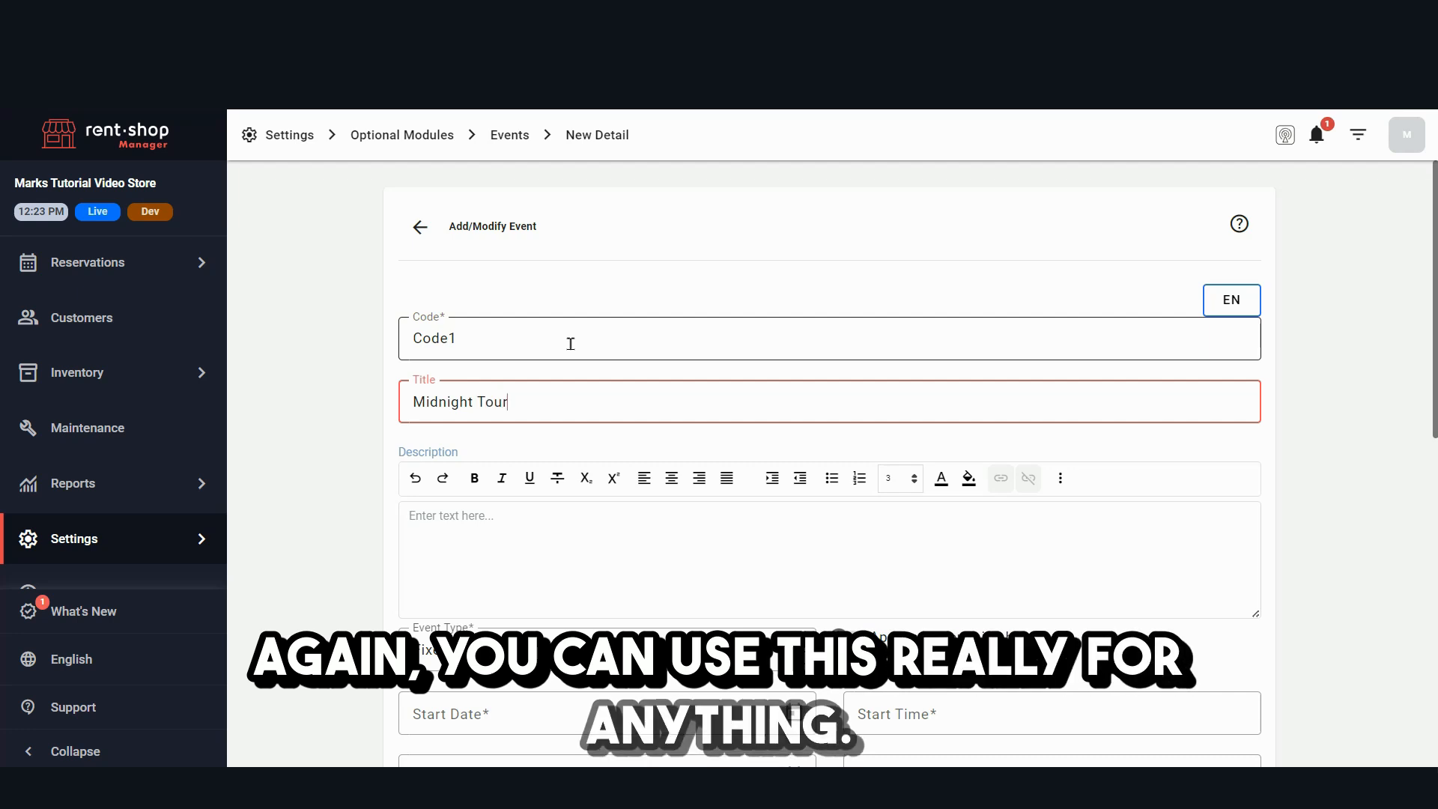
- Enter "Text text" as the event's description
scroll(547, 222, "down", 2)
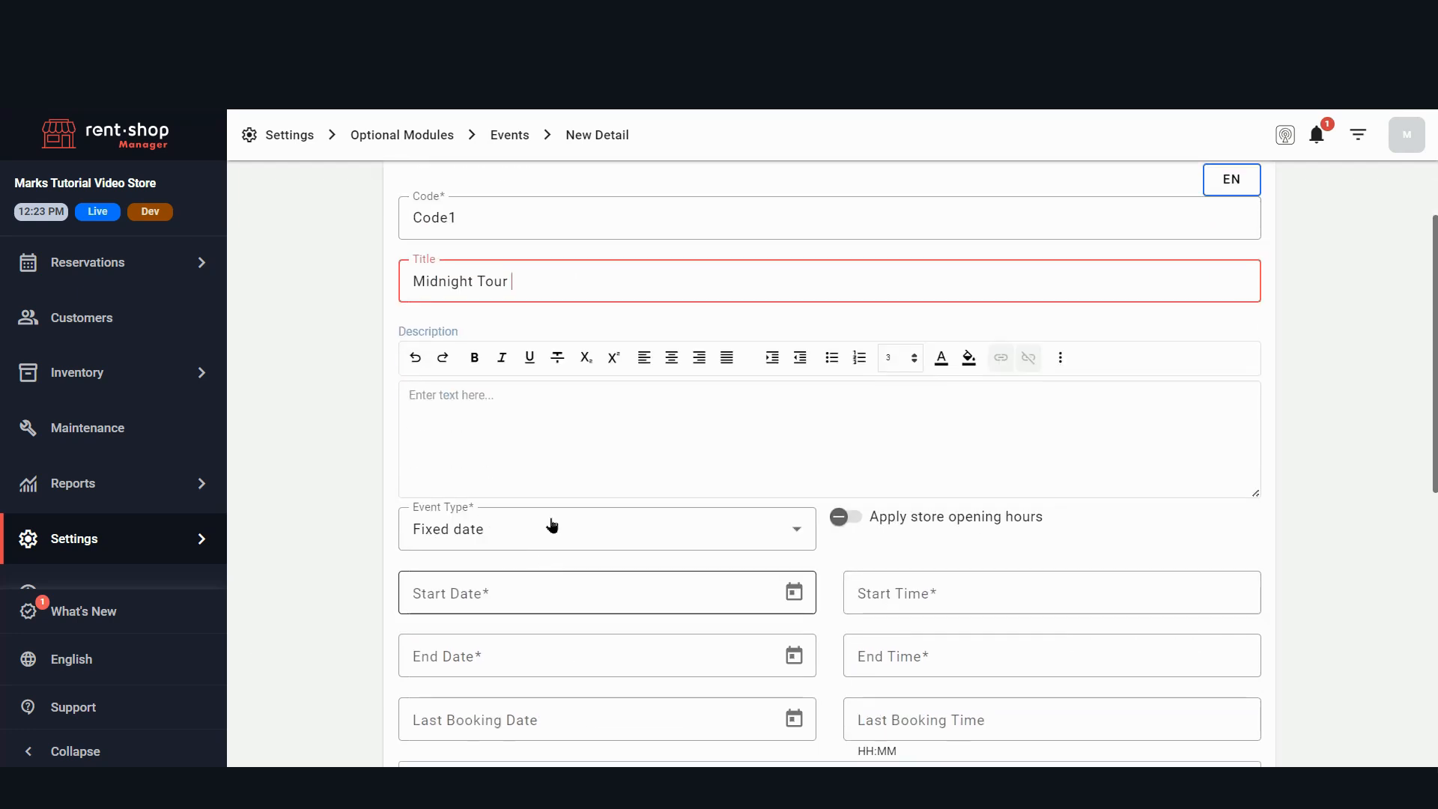
left_click(545, 405)
type("Text text")
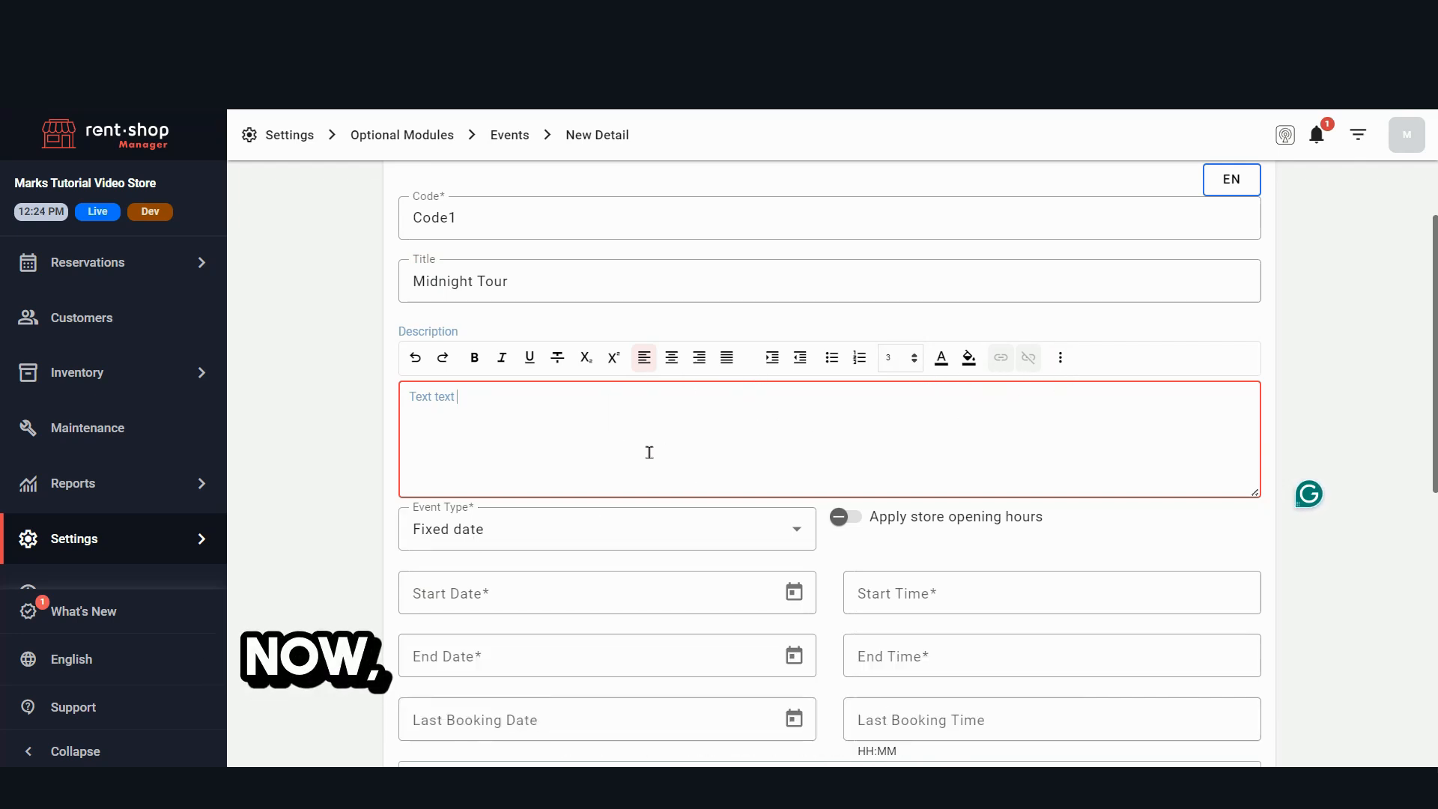
- Make the event recurring, with start date 09/29/2024 and end date 10/09/2024
scroll(649, 452, "down", 2)
left_click(801, 411)
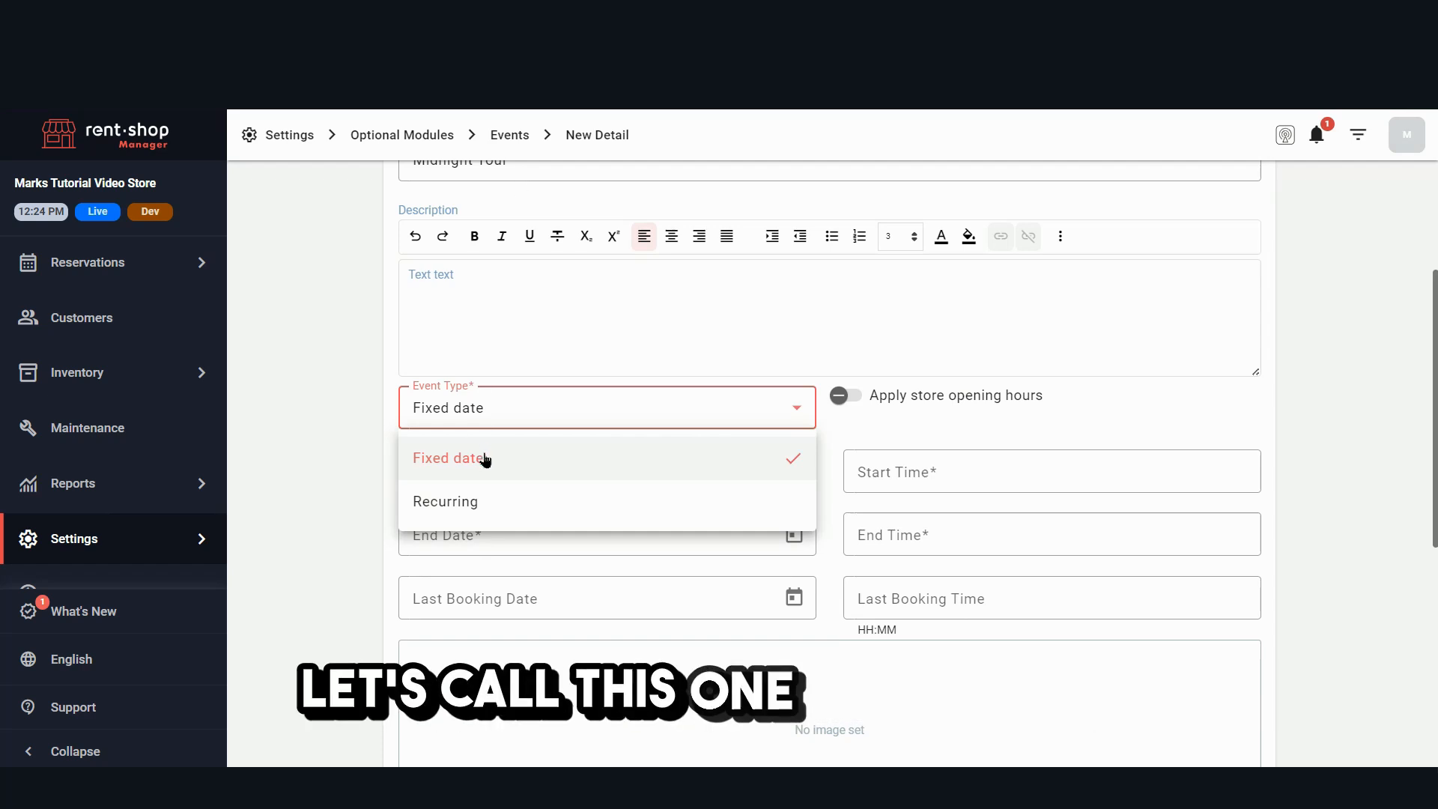
left_click(479, 500)
left_click(508, 470)
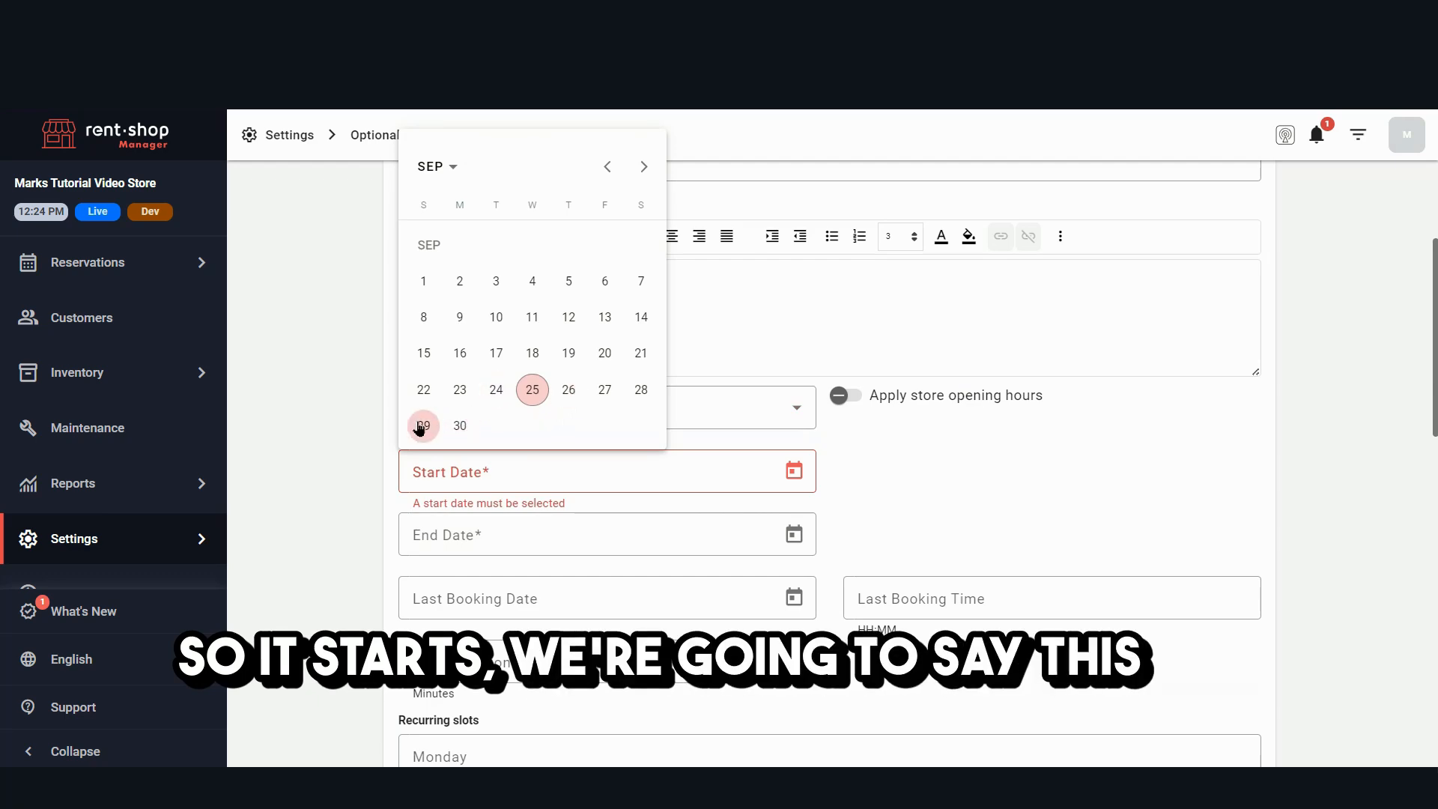
left_click(427, 431)
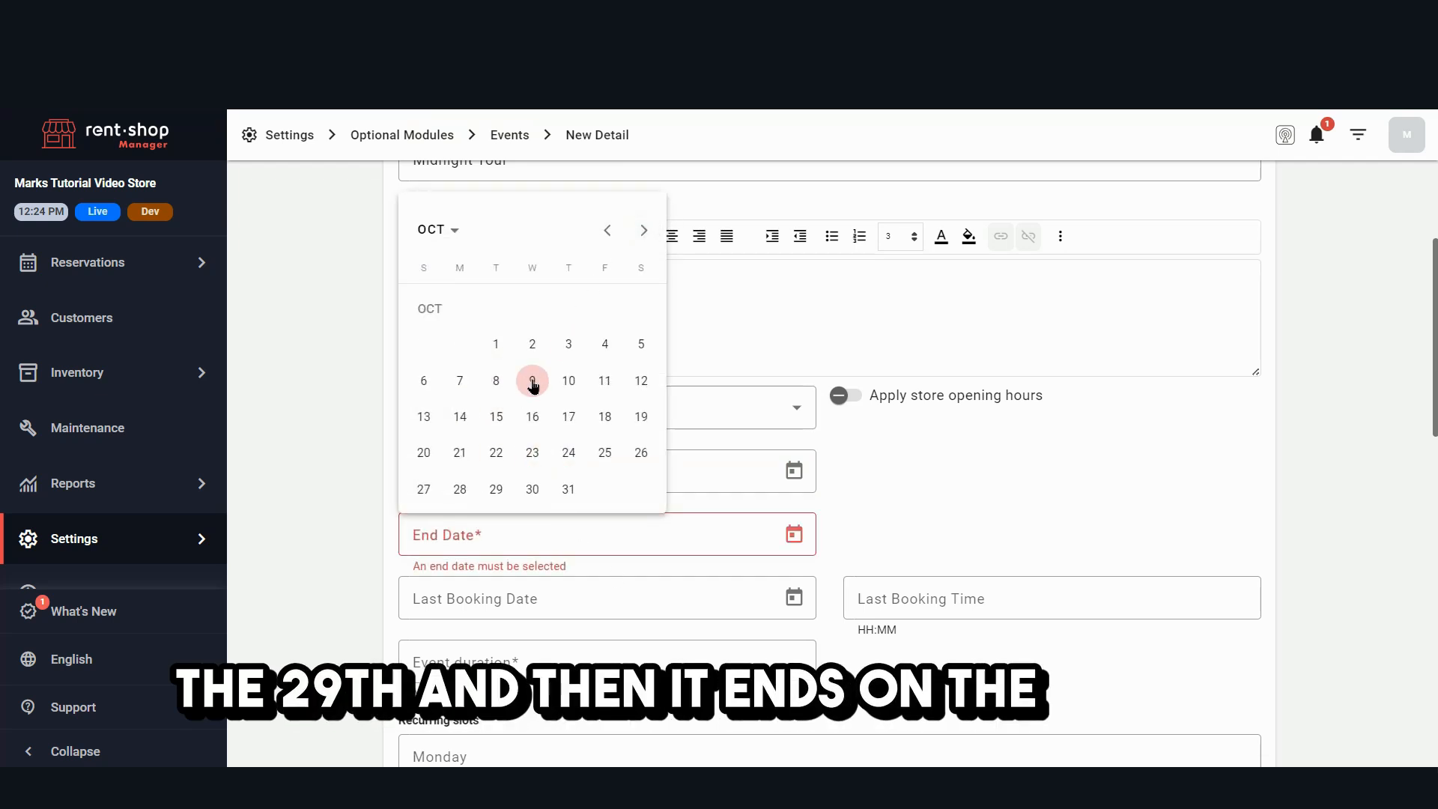
left_click(532, 382)
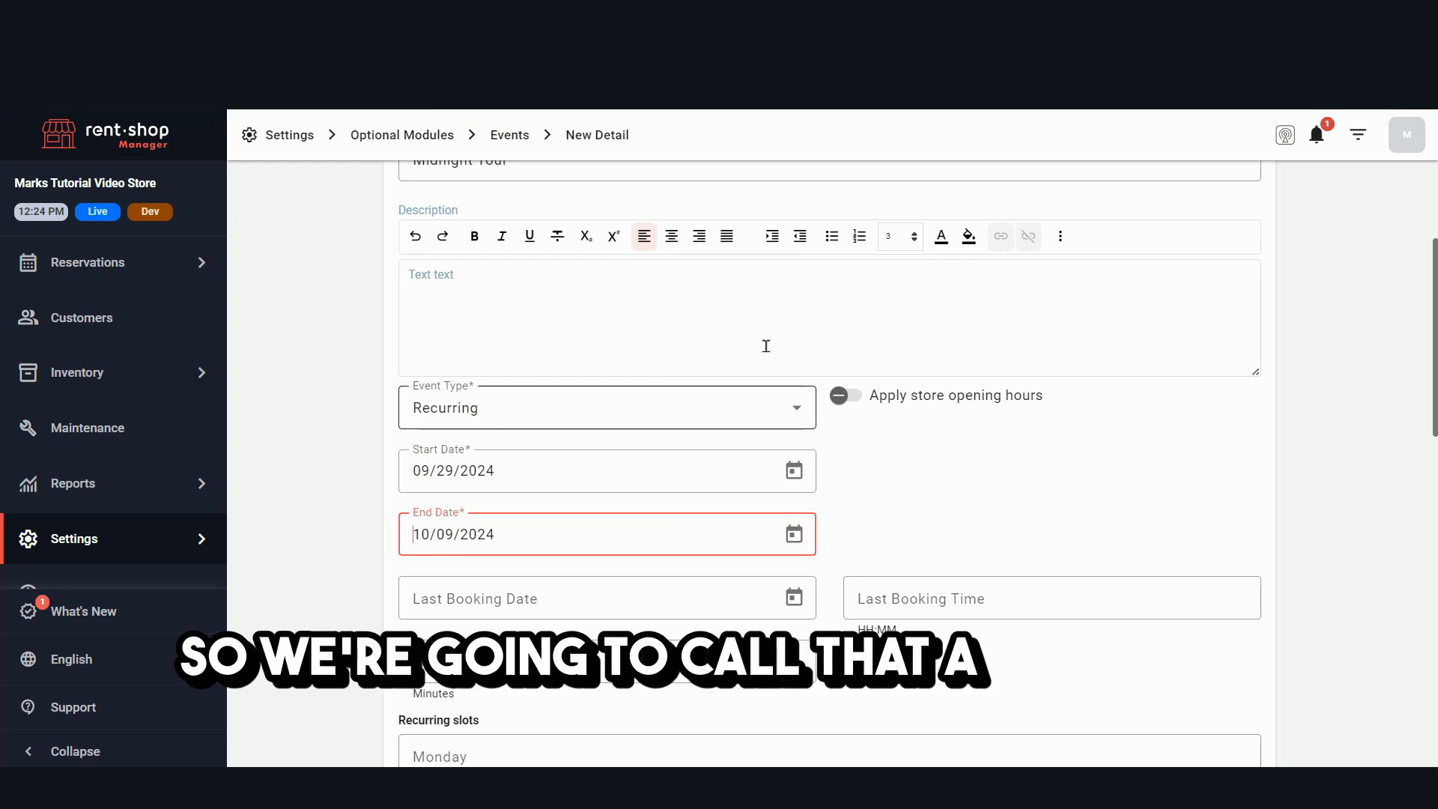
- Set the event's last booking date to 09/27/2024
scroll(764, 344, "up", 3)
scroll(543, 334, "down", 2)
scroll(483, 460, "down", 1)
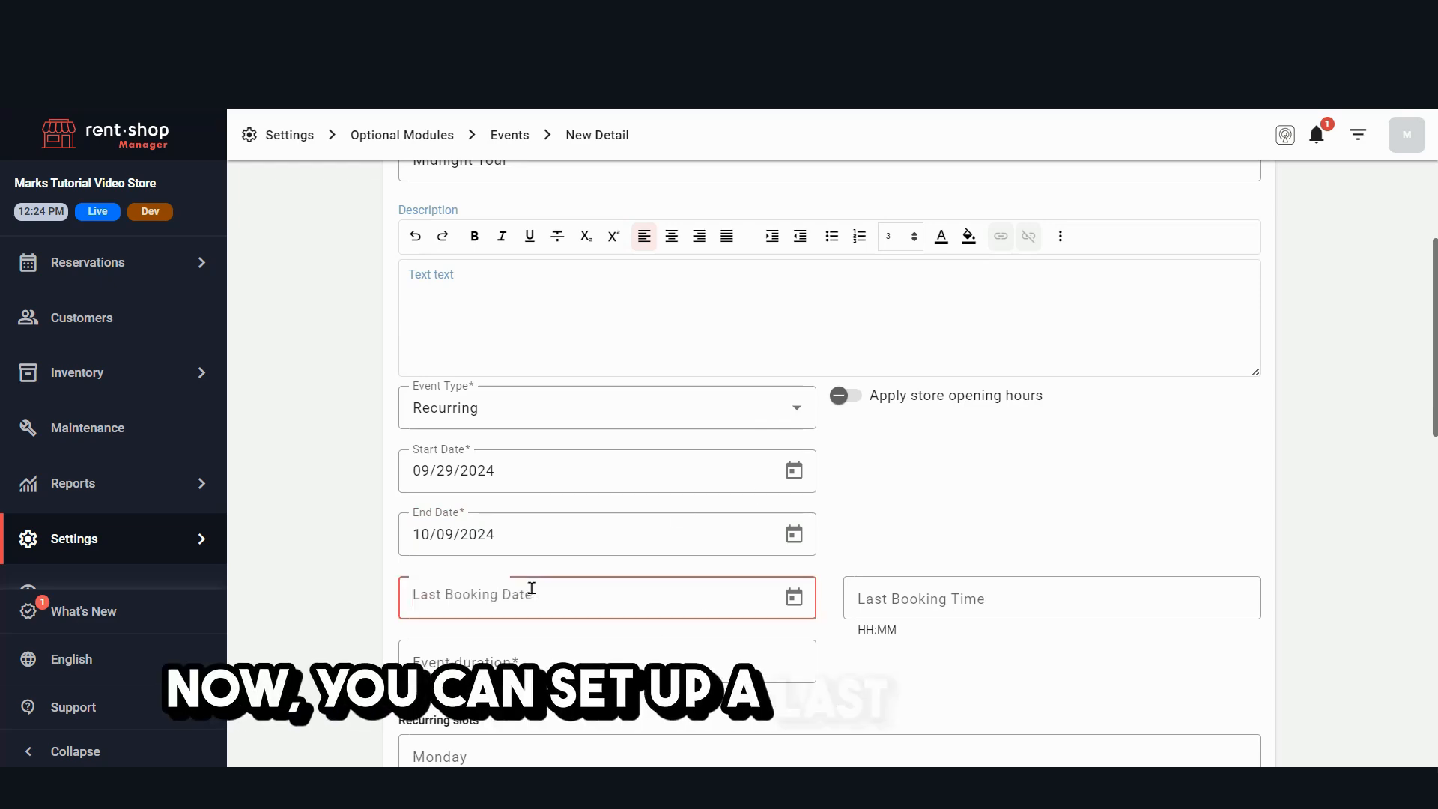
left_click(532, 588)
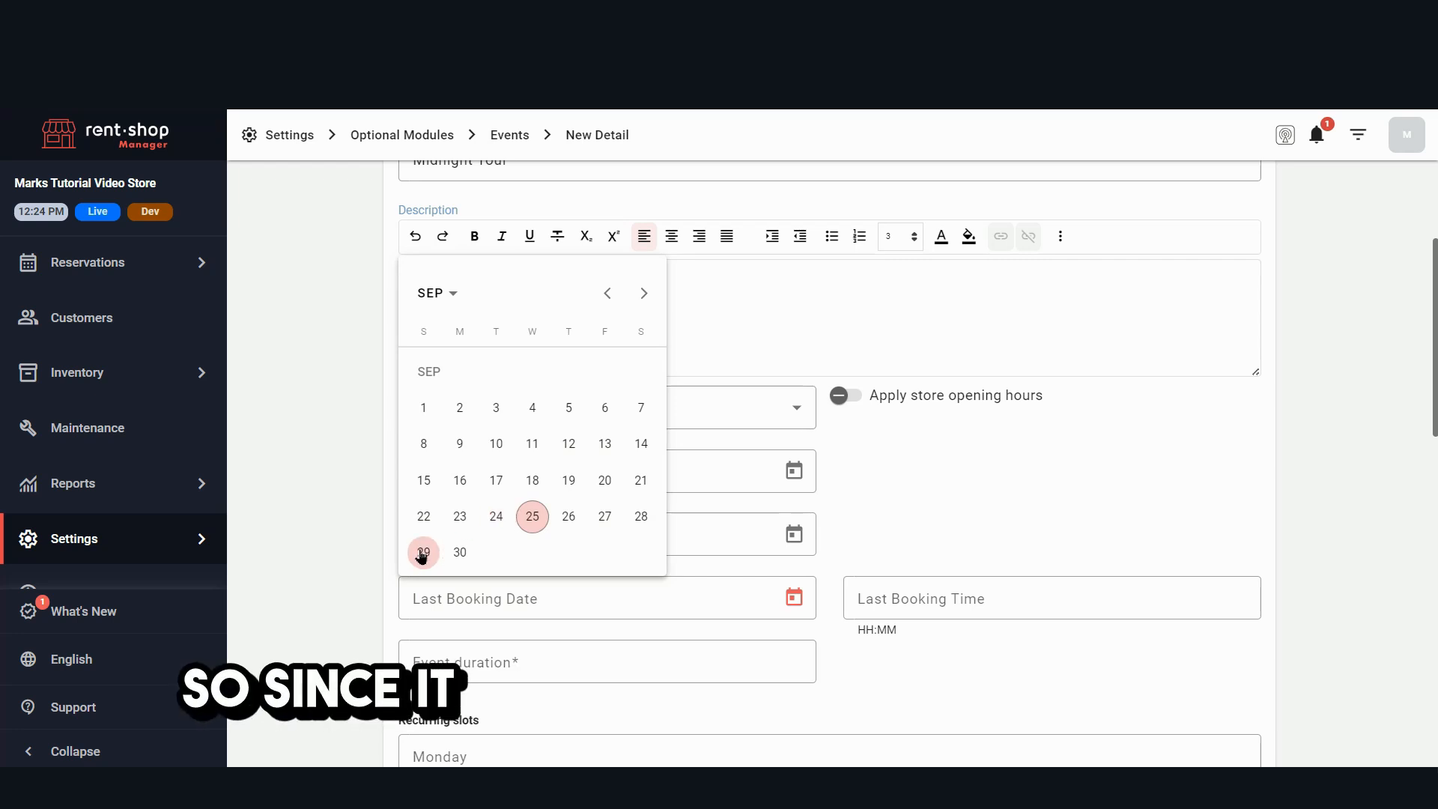
left_click(606, 517)
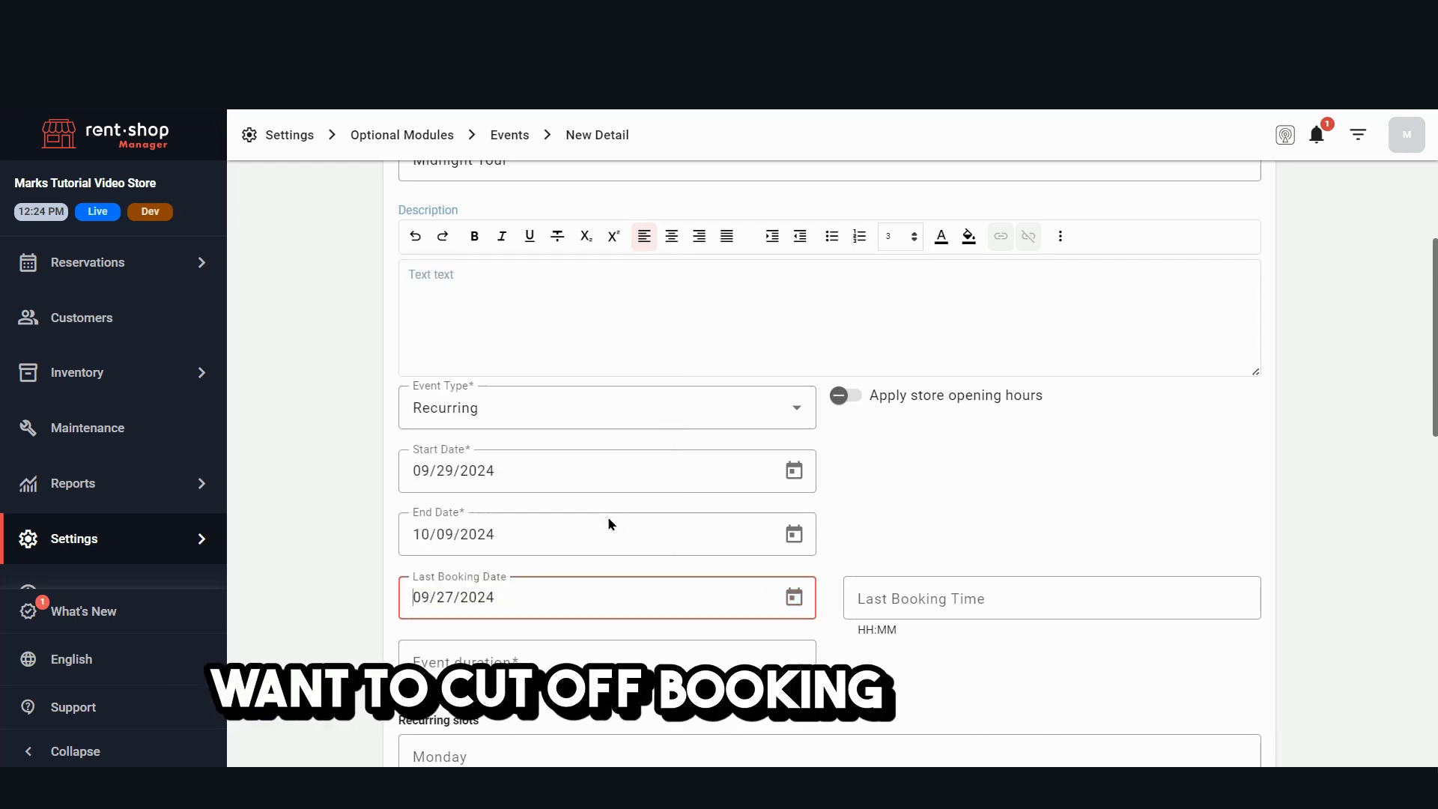
- Set the event duration to 120 minutes
scroll(334, 337, "down", 3)
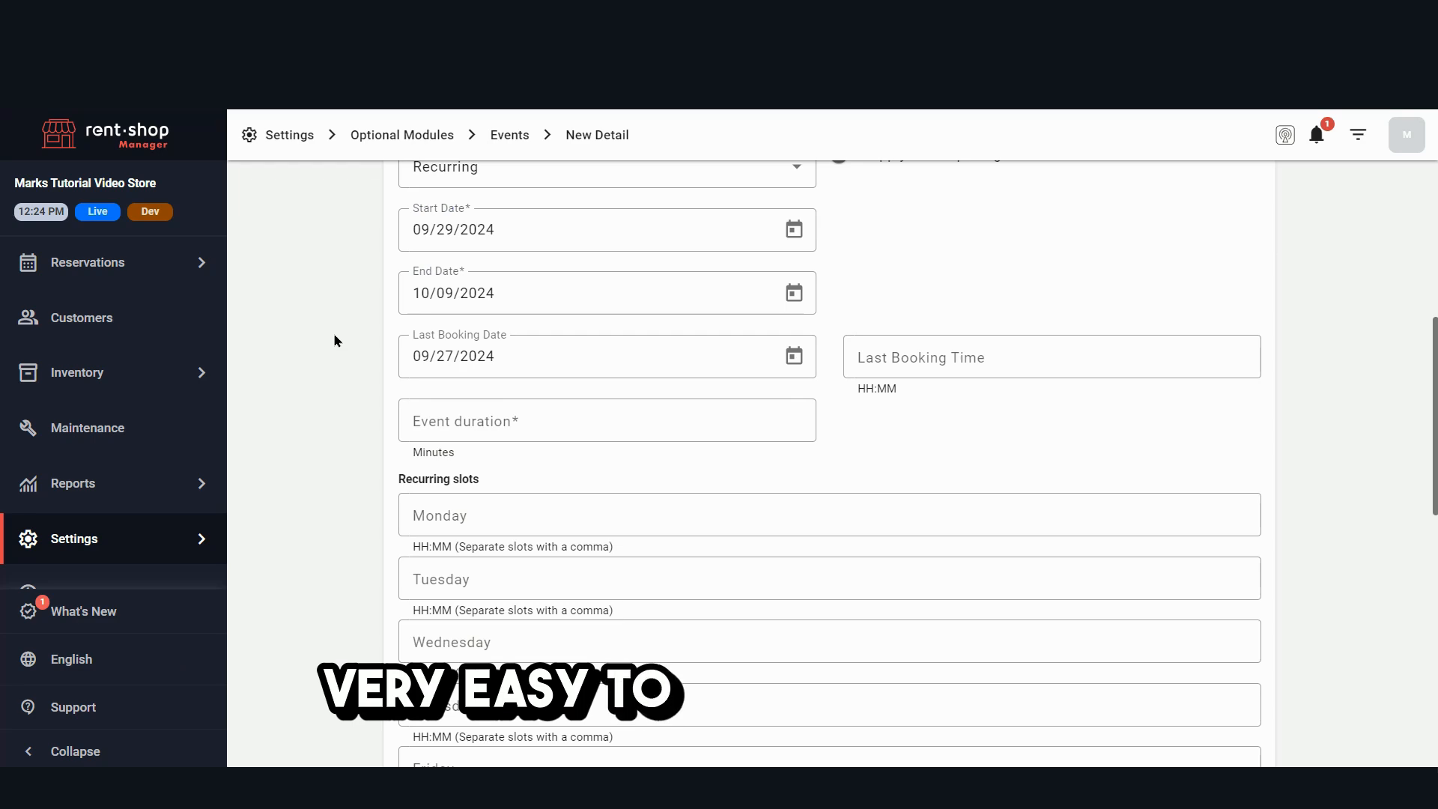
left_click(497, 424)
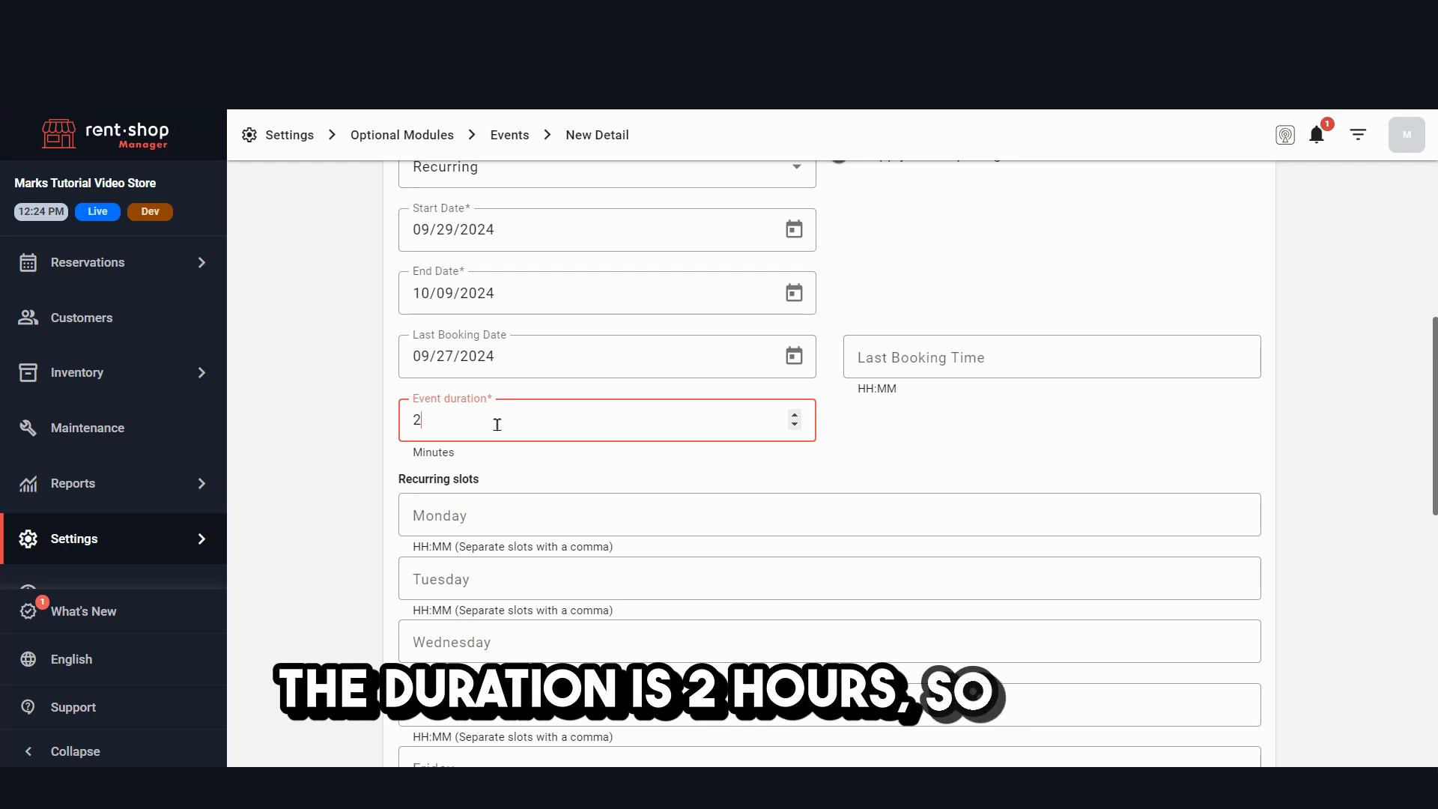
key("BackSpace")
type("120")
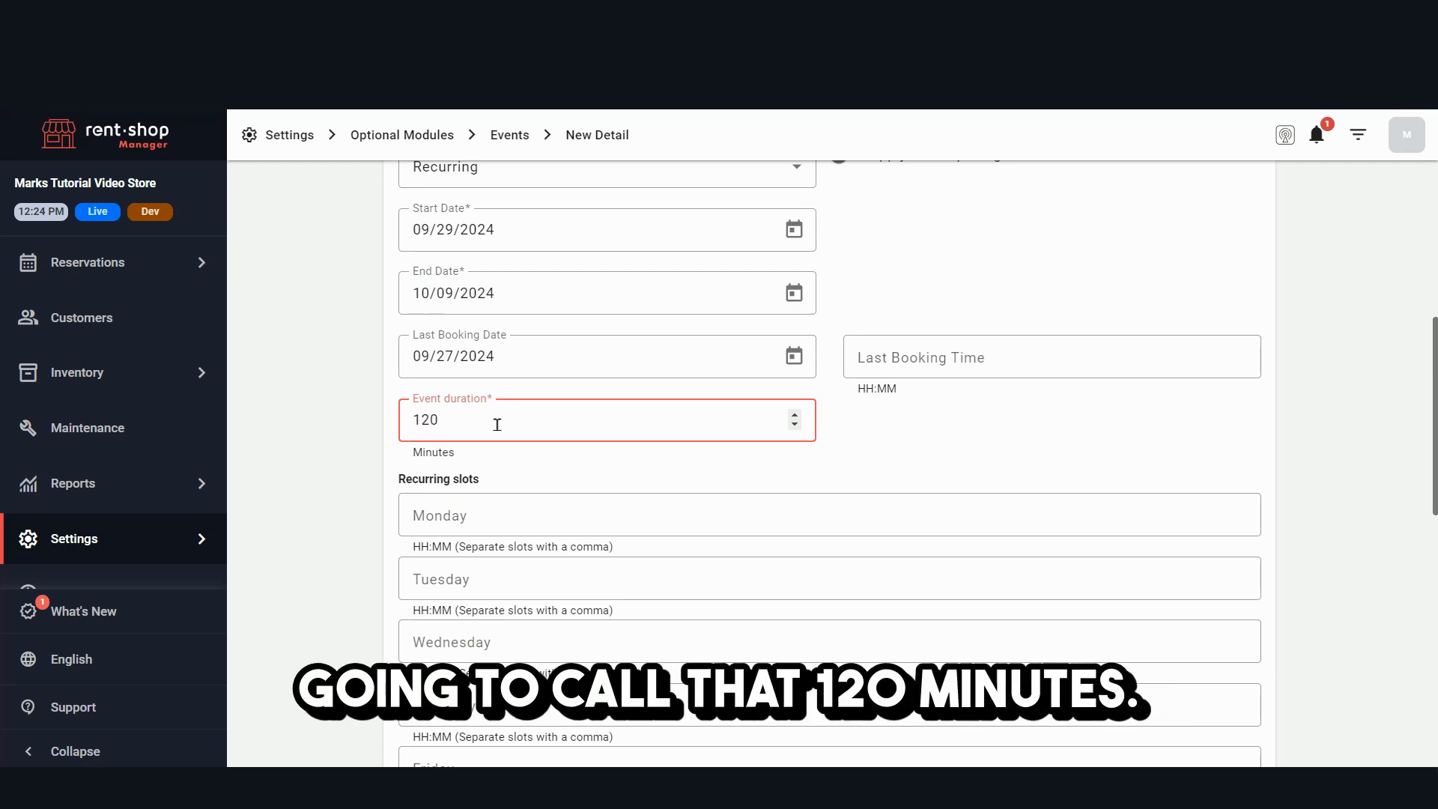
left_click(626, 486)
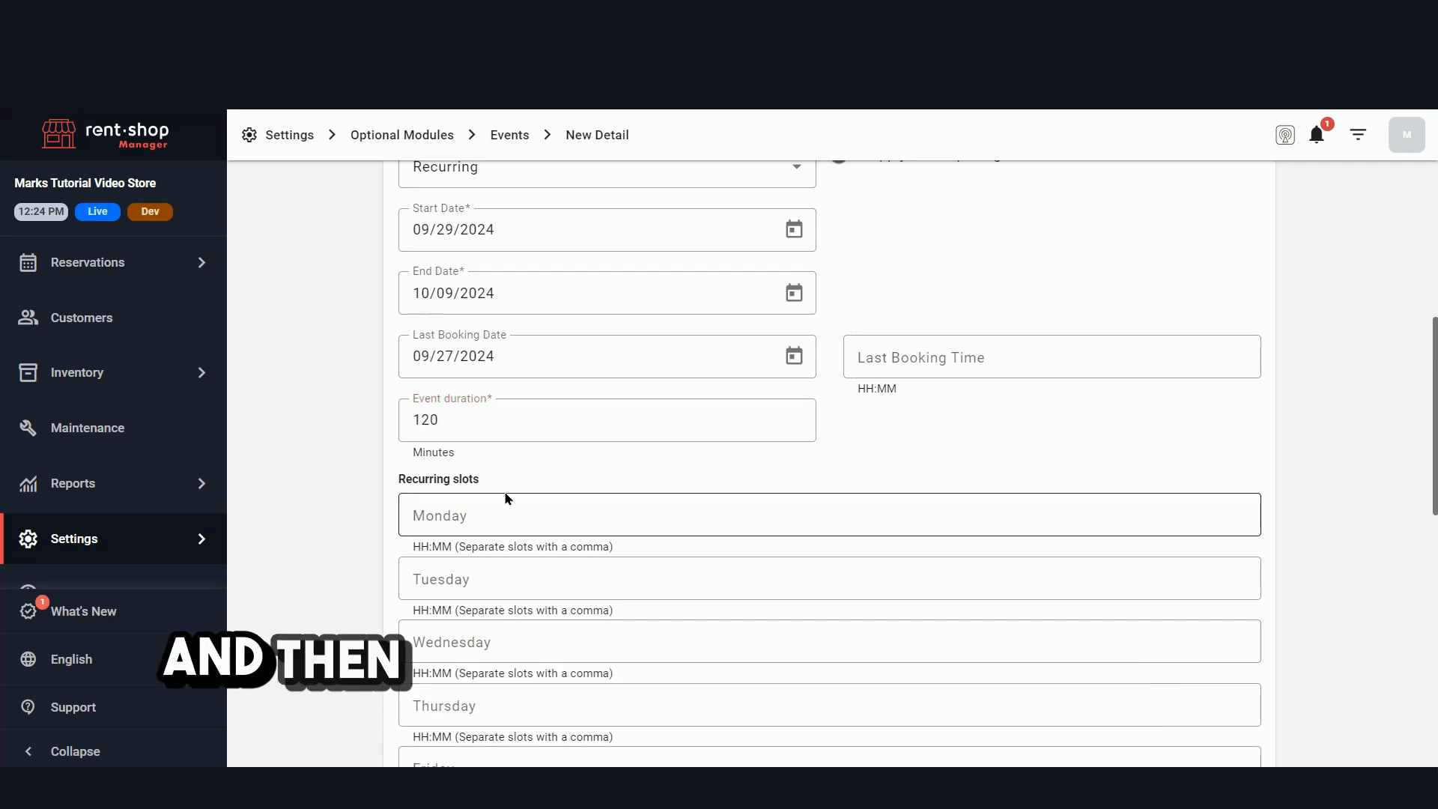
- Leave Monday without a recurring slot and enter 11:30 as Tuesday's slot
scroll(528, 451, "down", 2)
left_click(528, 388)
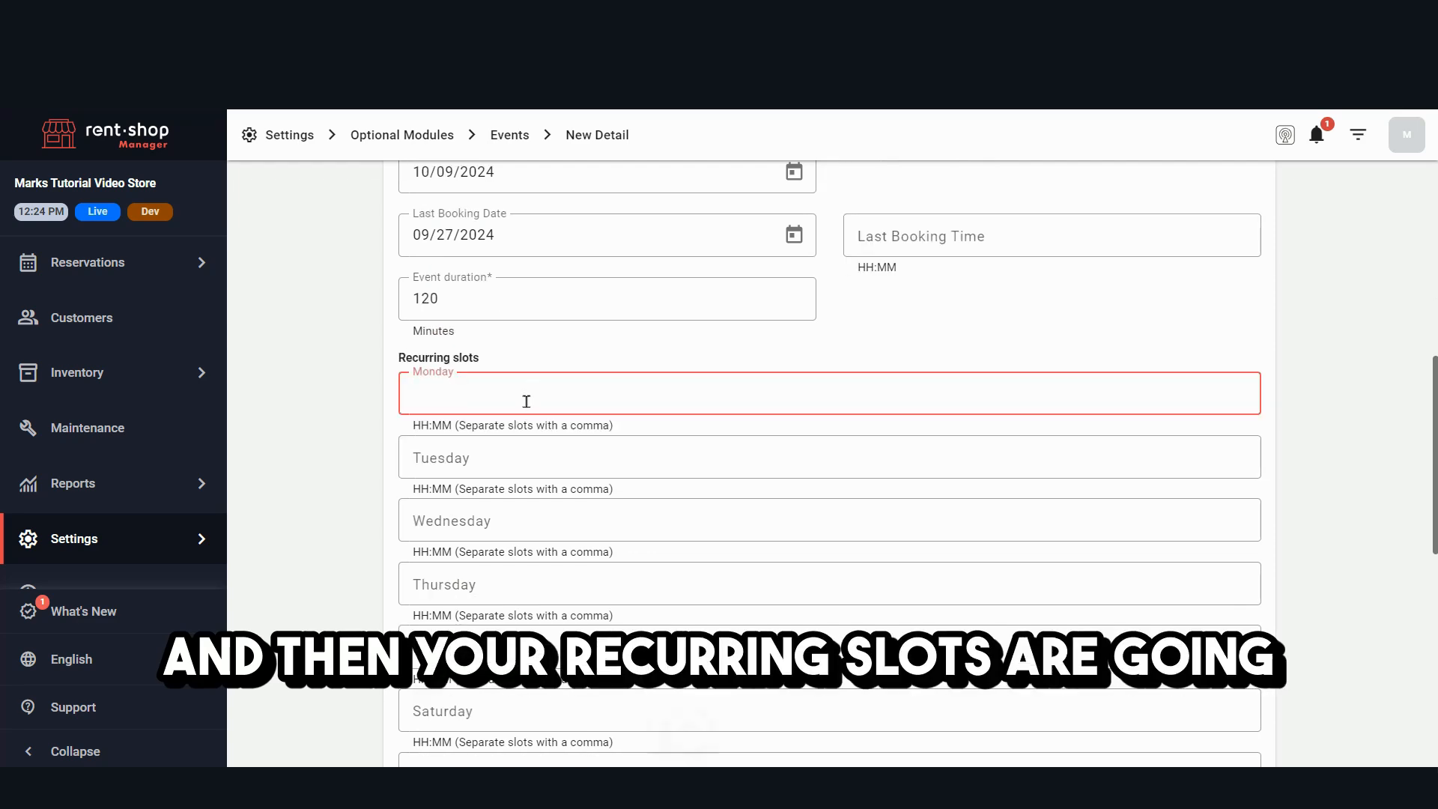
scroll(446, 405, "up", 2)
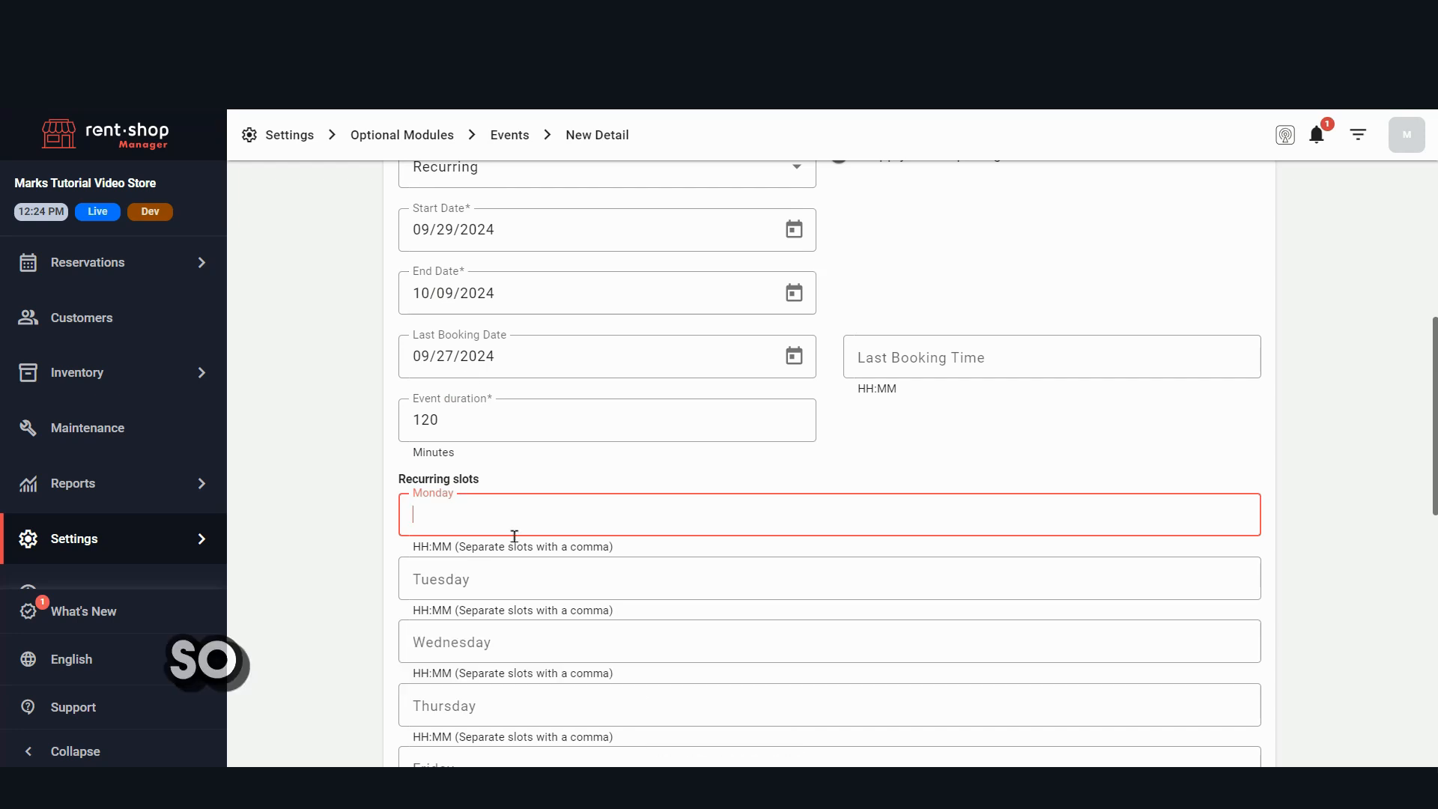
scroll(464, 419, "down", 4)
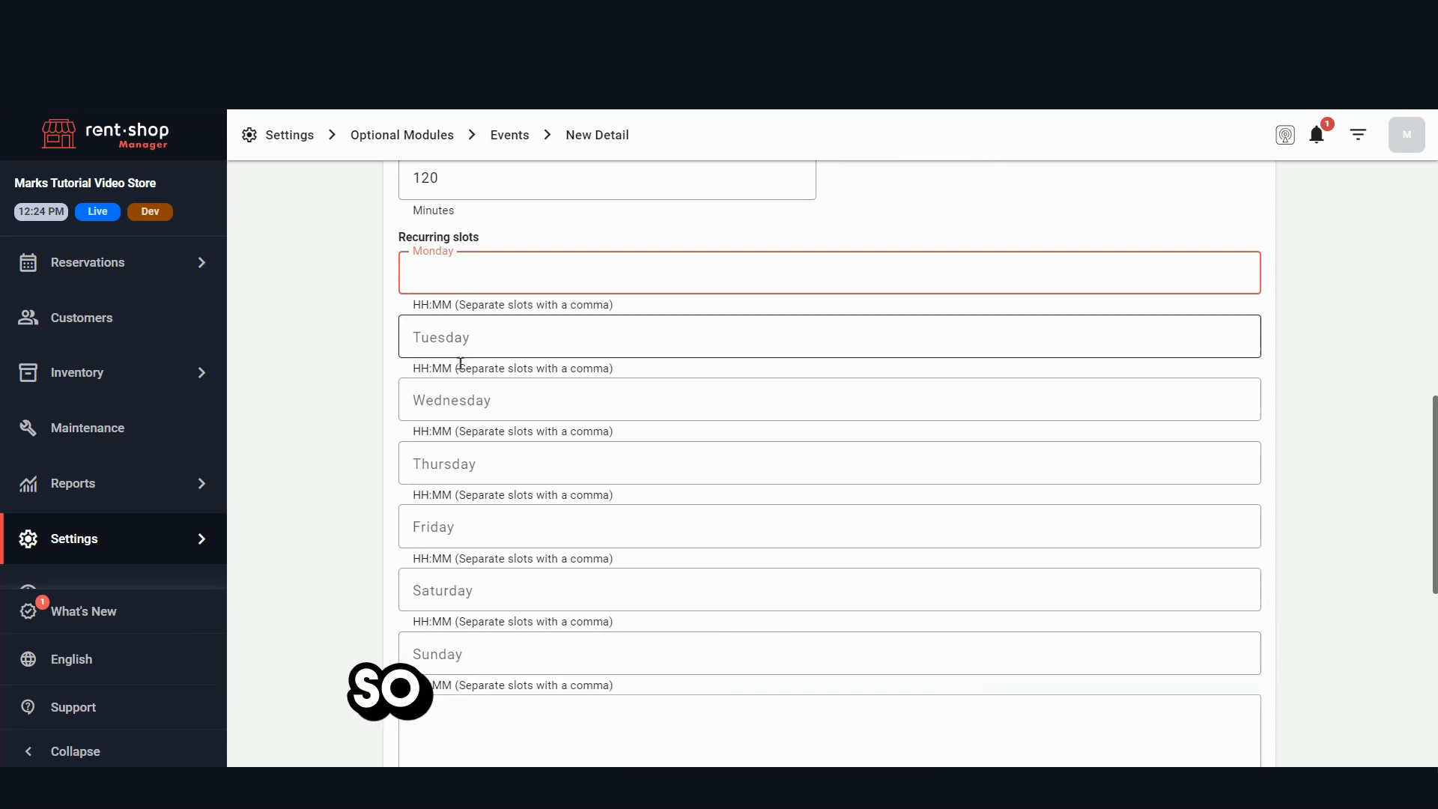
left_click(462, 334)
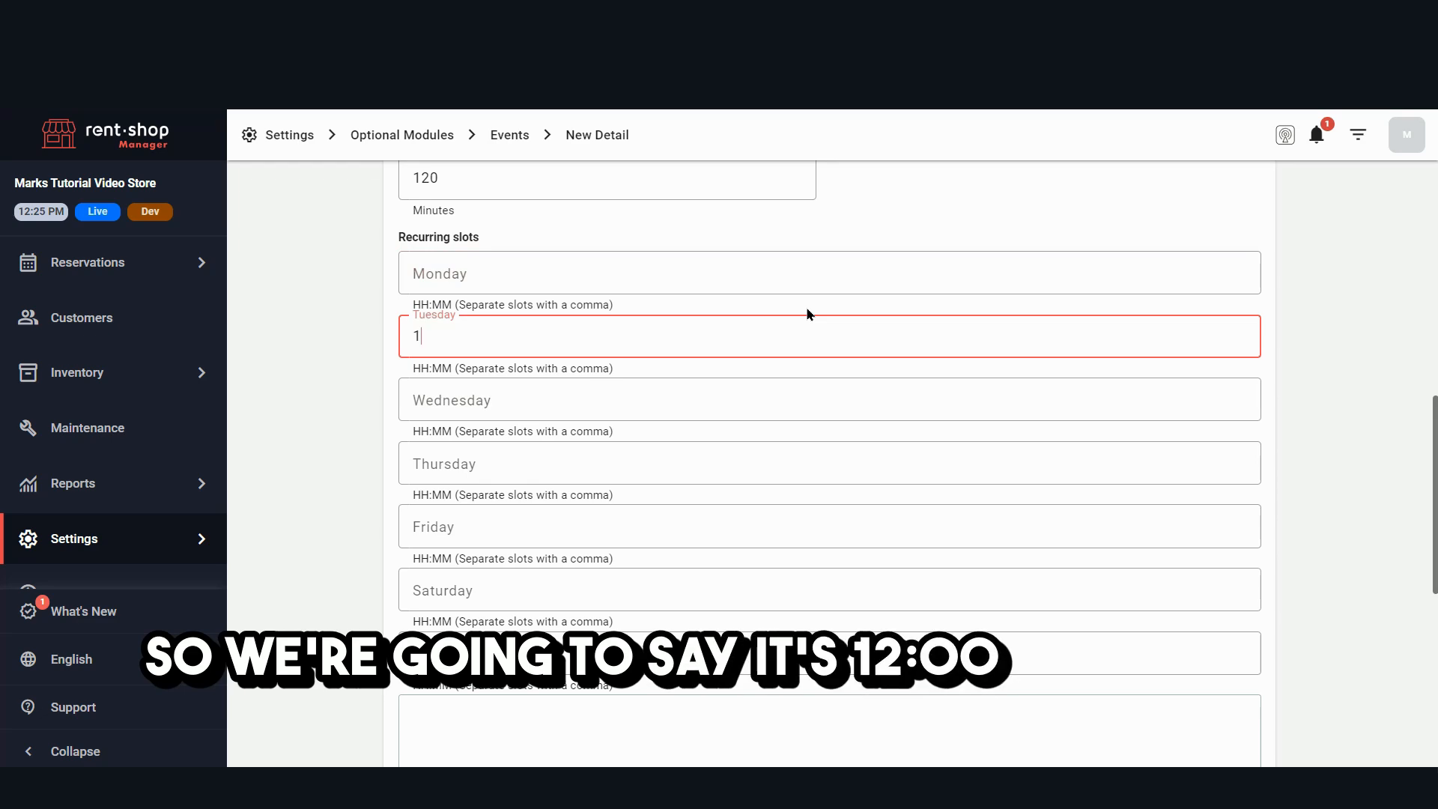
type("11:30")
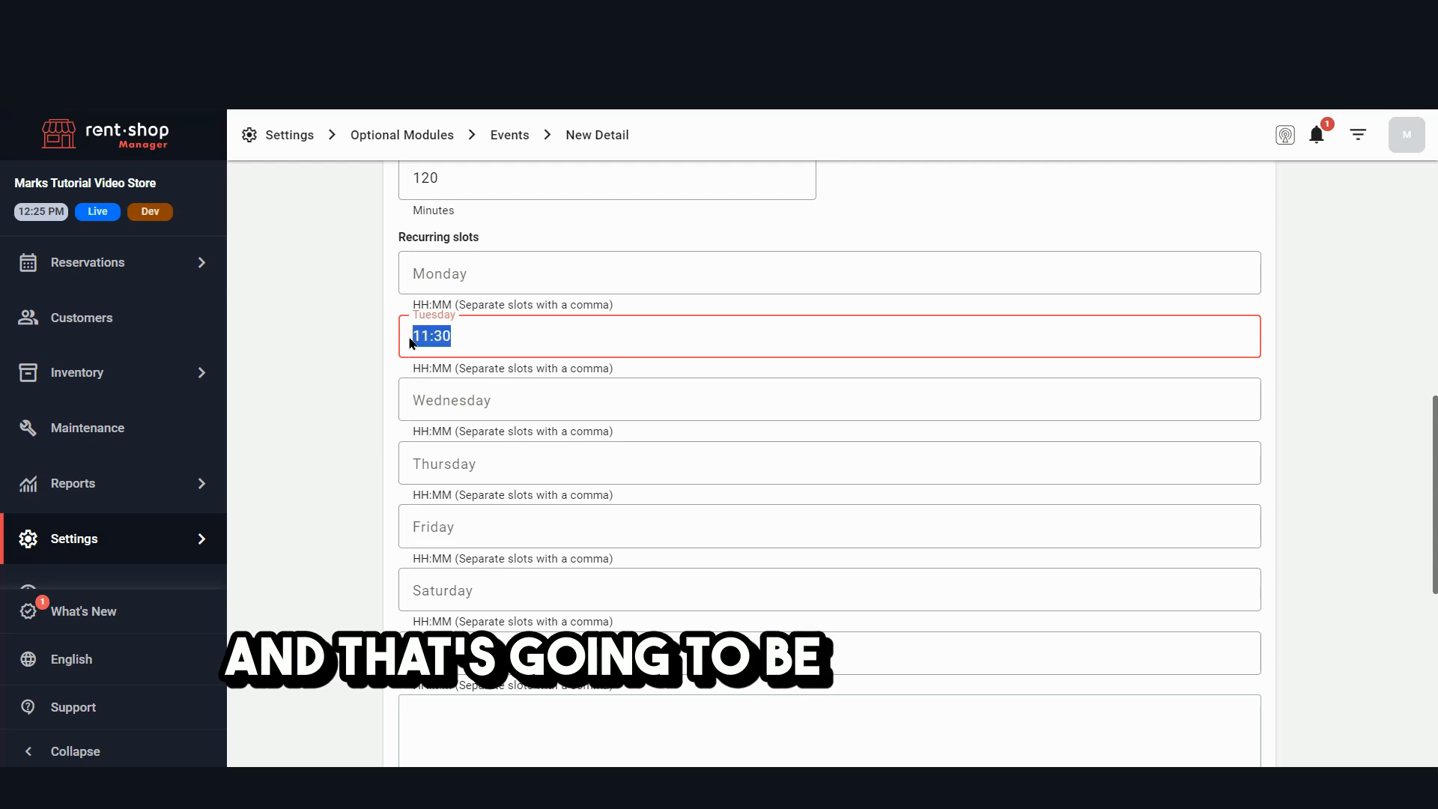
- Fill in the same 11:30 recurring slot for every day from Wednesday through Sunday
left_click(462, 409)
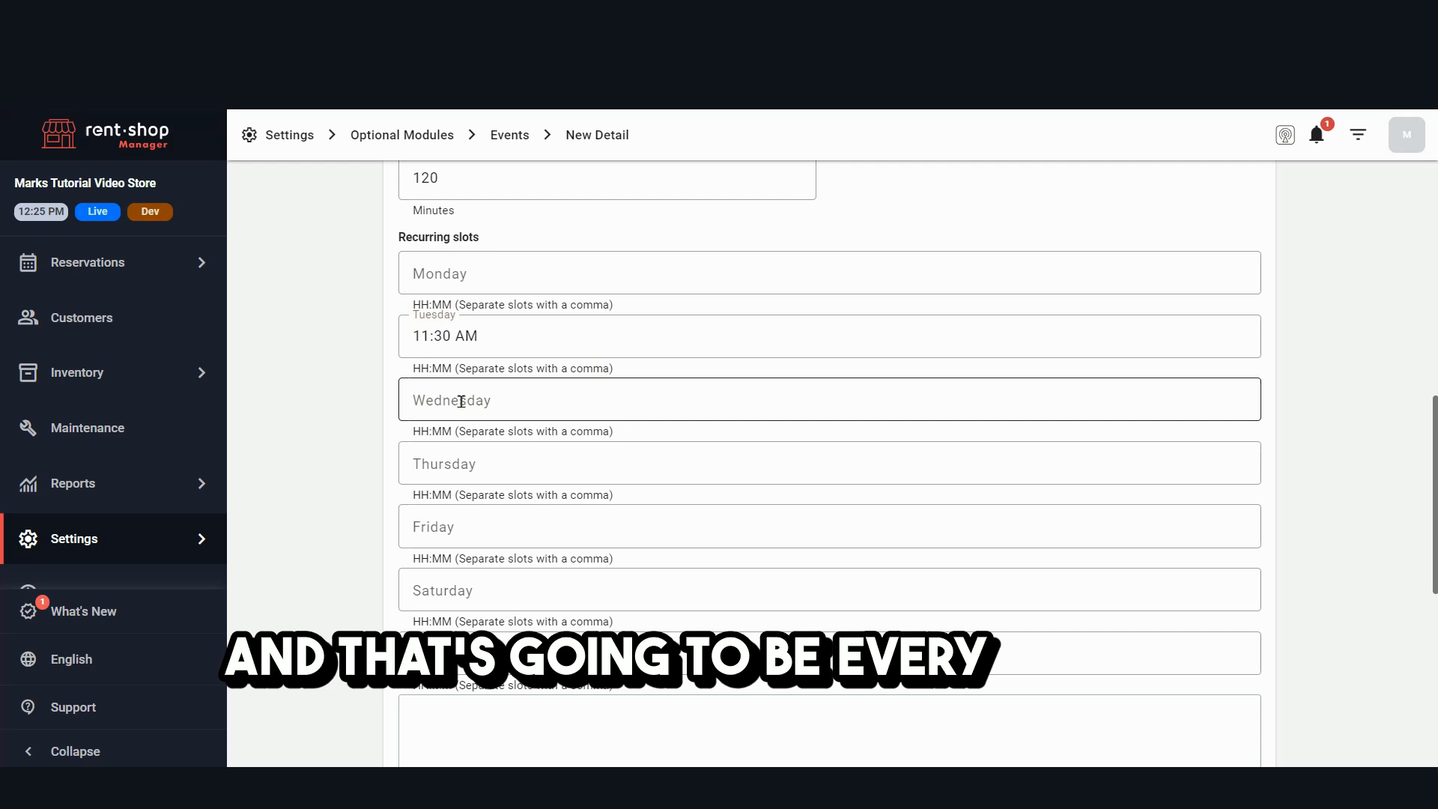
left_click(477, 460)
left_click(474, 527)
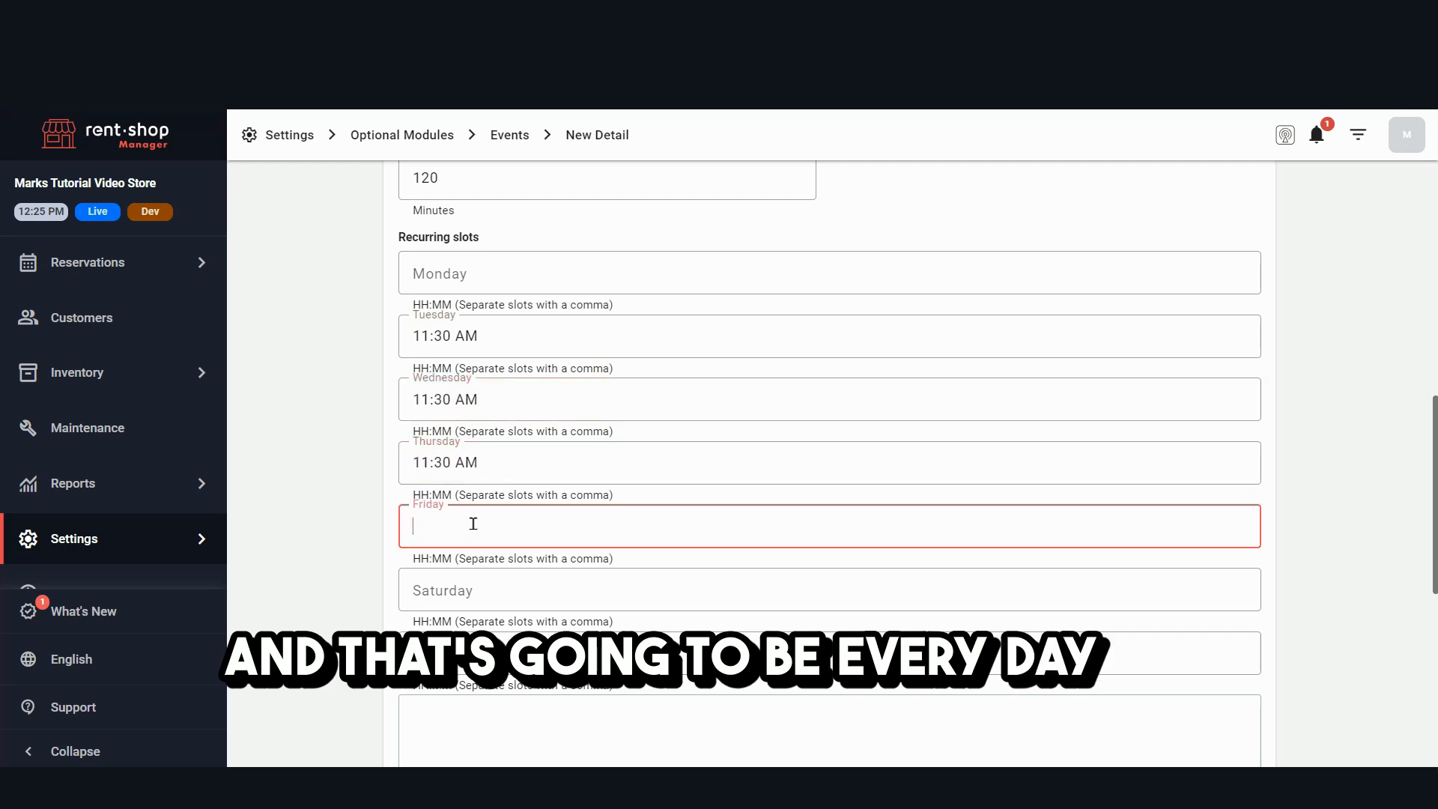
type("11:30")
left_click(475, 592)
type("11:30")
scroll(479, 539, "down", 2)
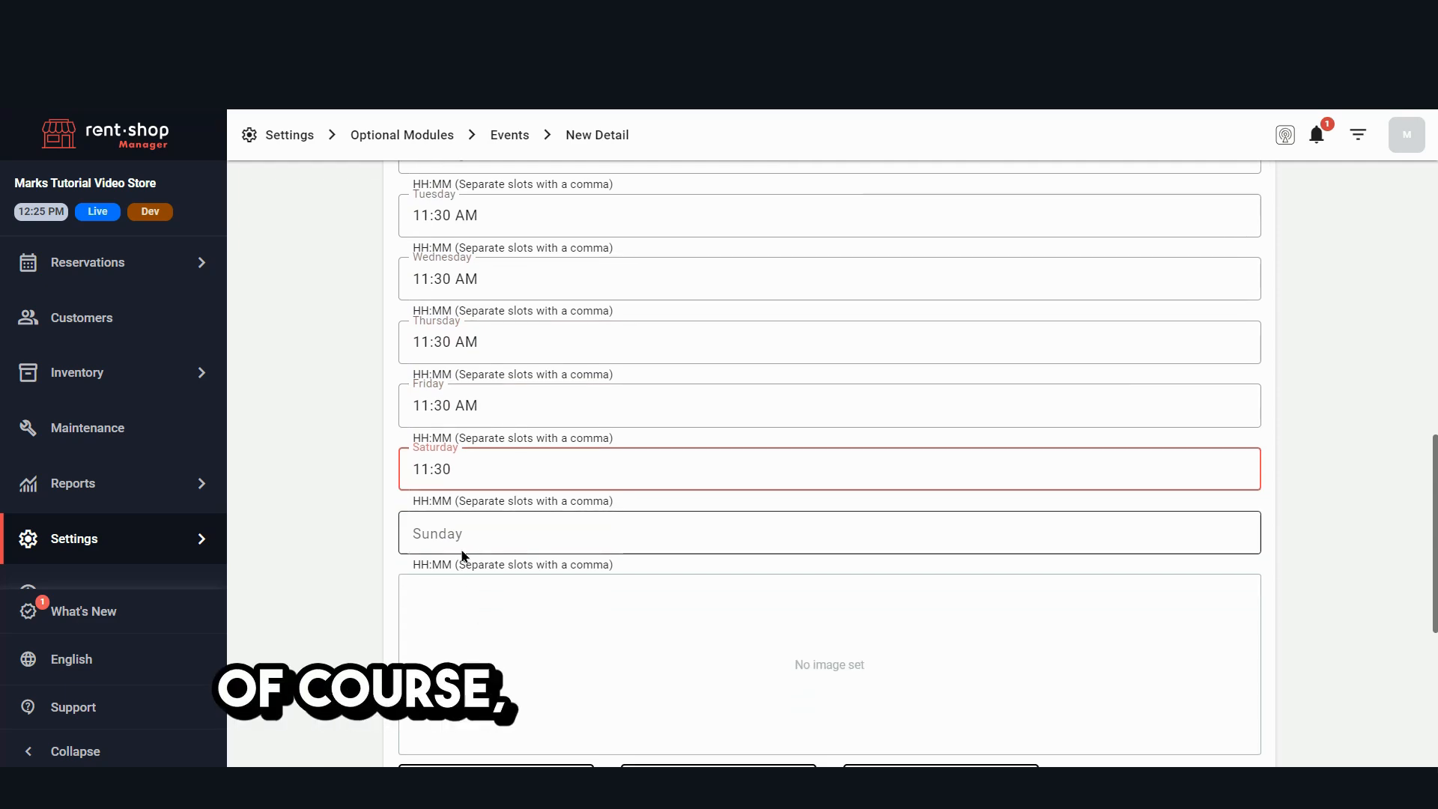
left_click(479, 534)
type("11:30 AM")
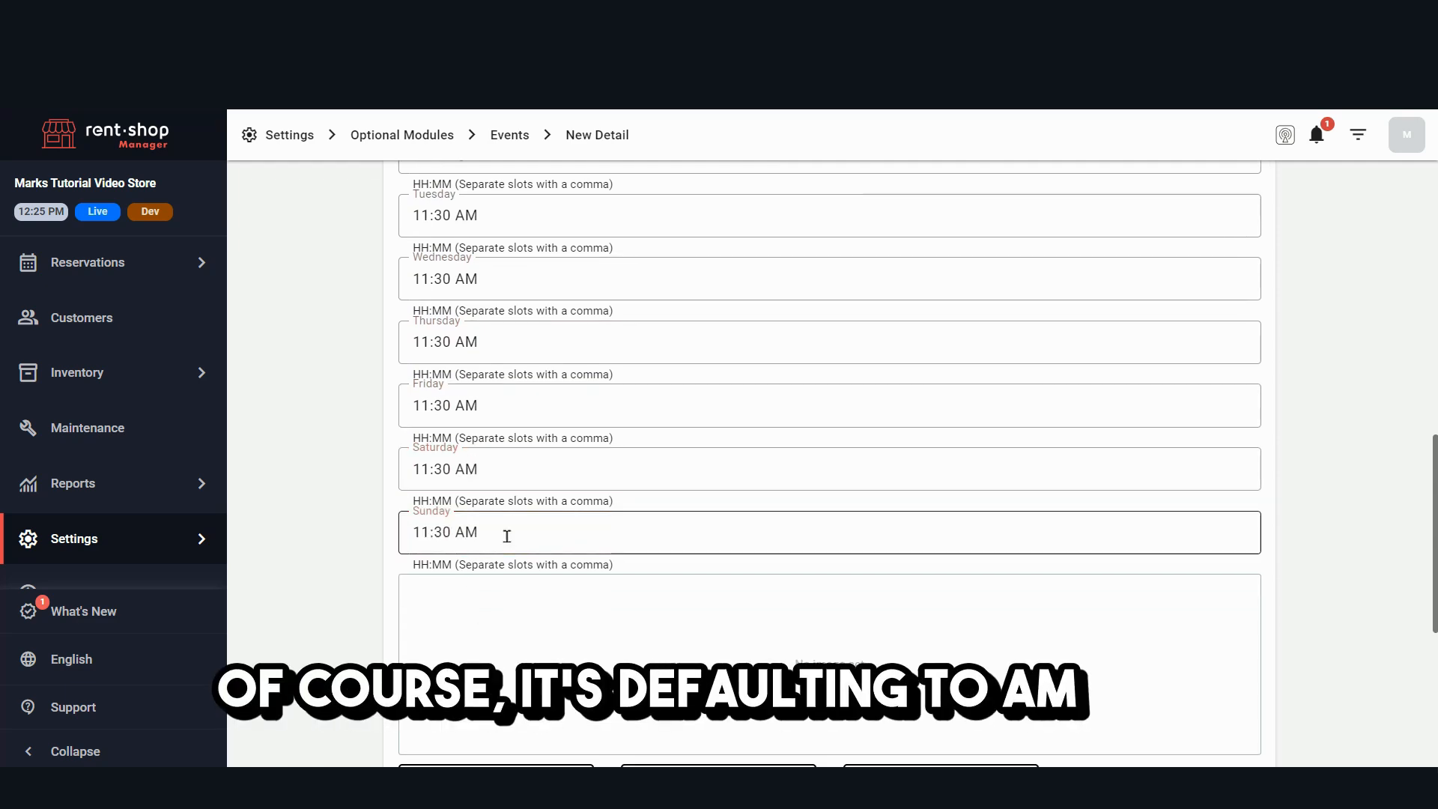
- Remove the AM suffix from Tuesday's recurring slot and enter AM again
scroll(495, 330, "up", 2)
left_click(496, 337)
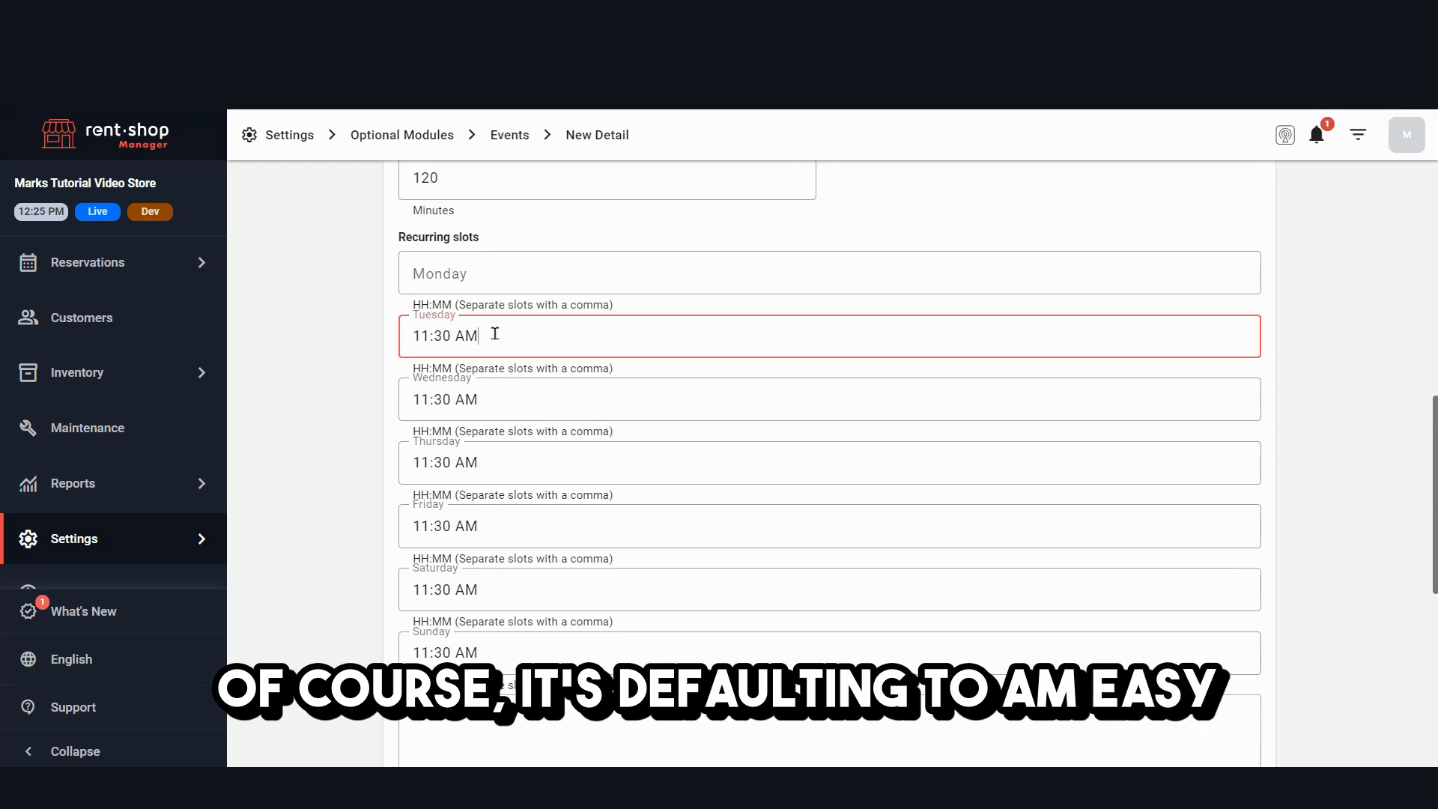
key("BackSpace")
key("BackSpace")
key("BackSpace")
type("AM")
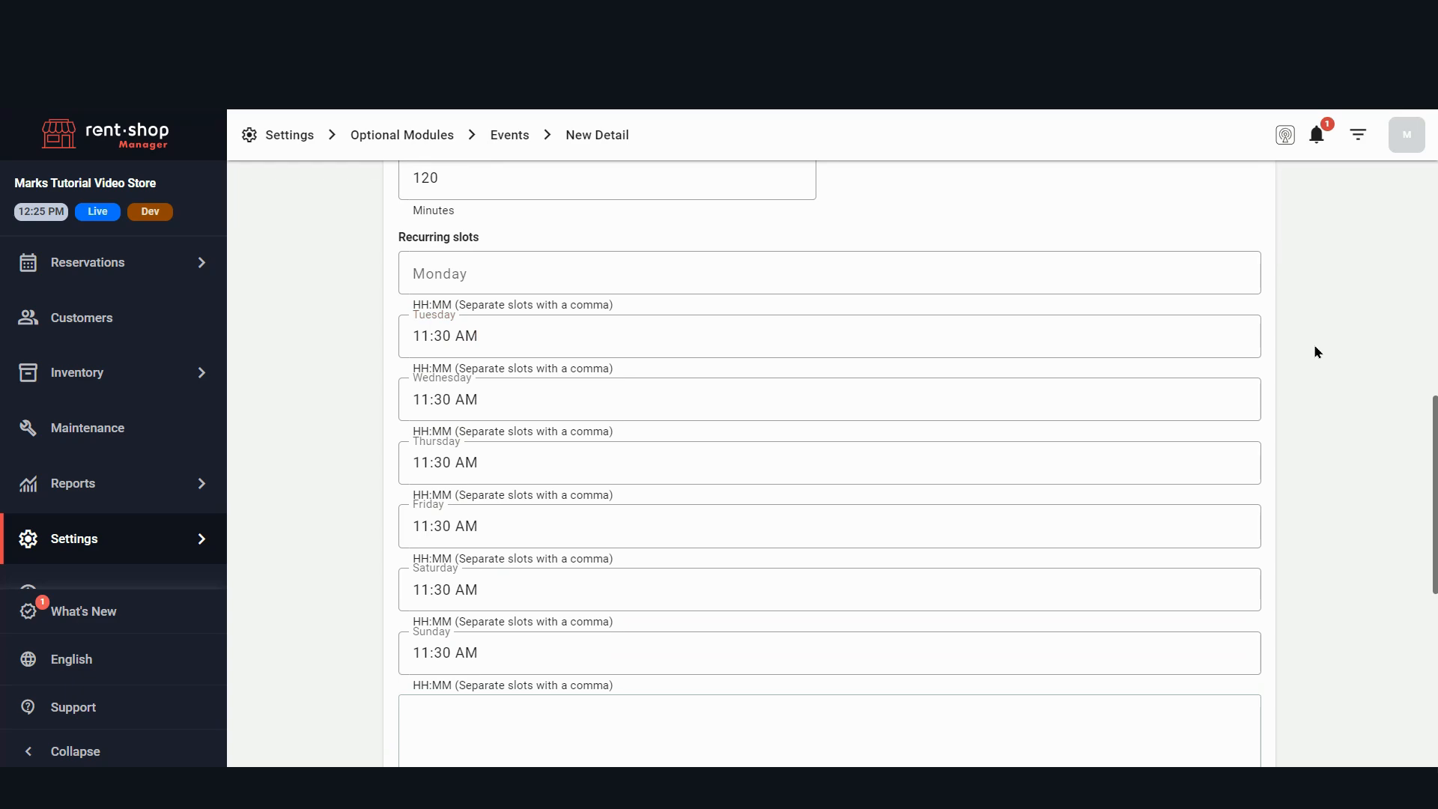
- Leave the event's image and conditions empty and set its reservation type to Event
scroll(1316, 352, "down", 6)
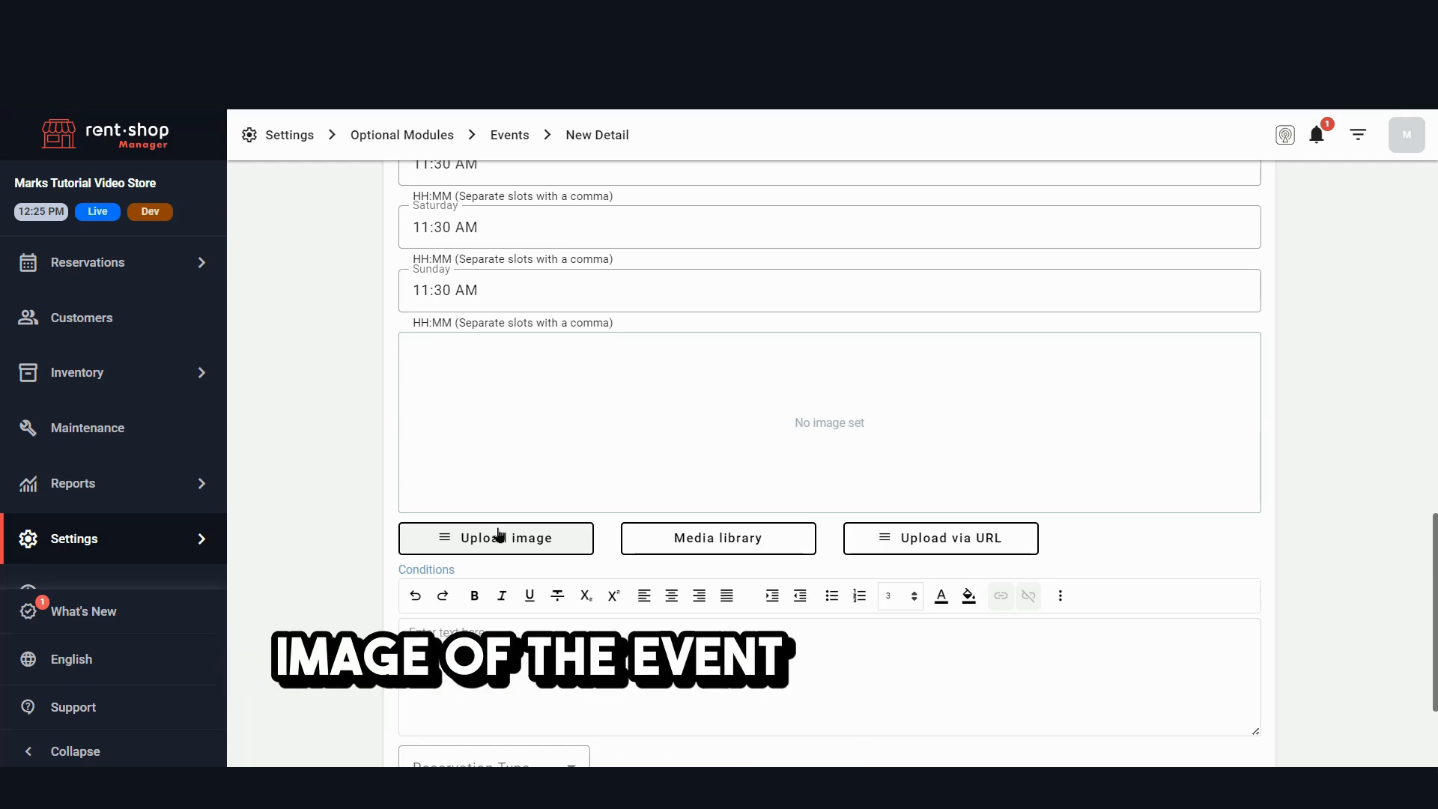
scroll(504, 448, "down", 2)
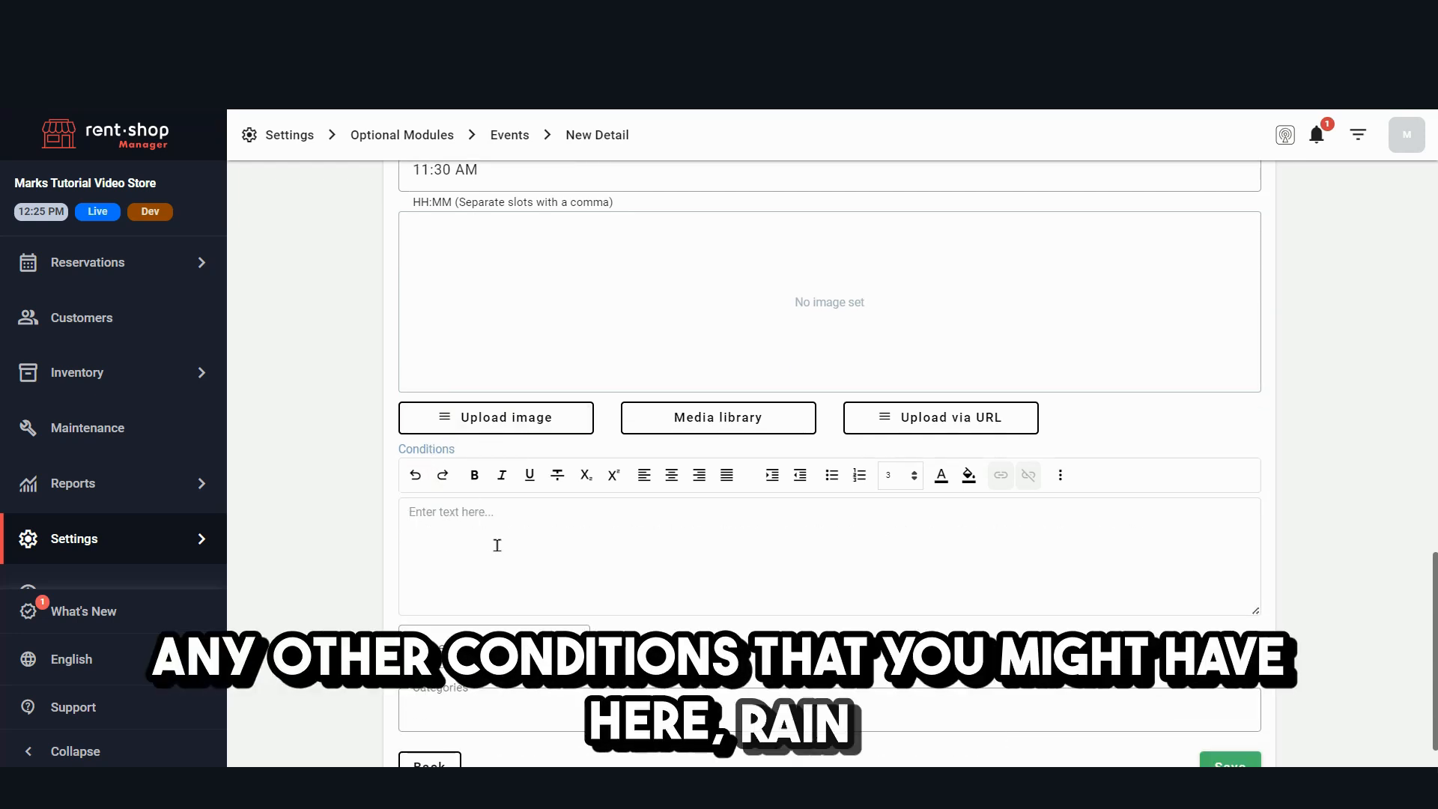
left_click(583, 644)
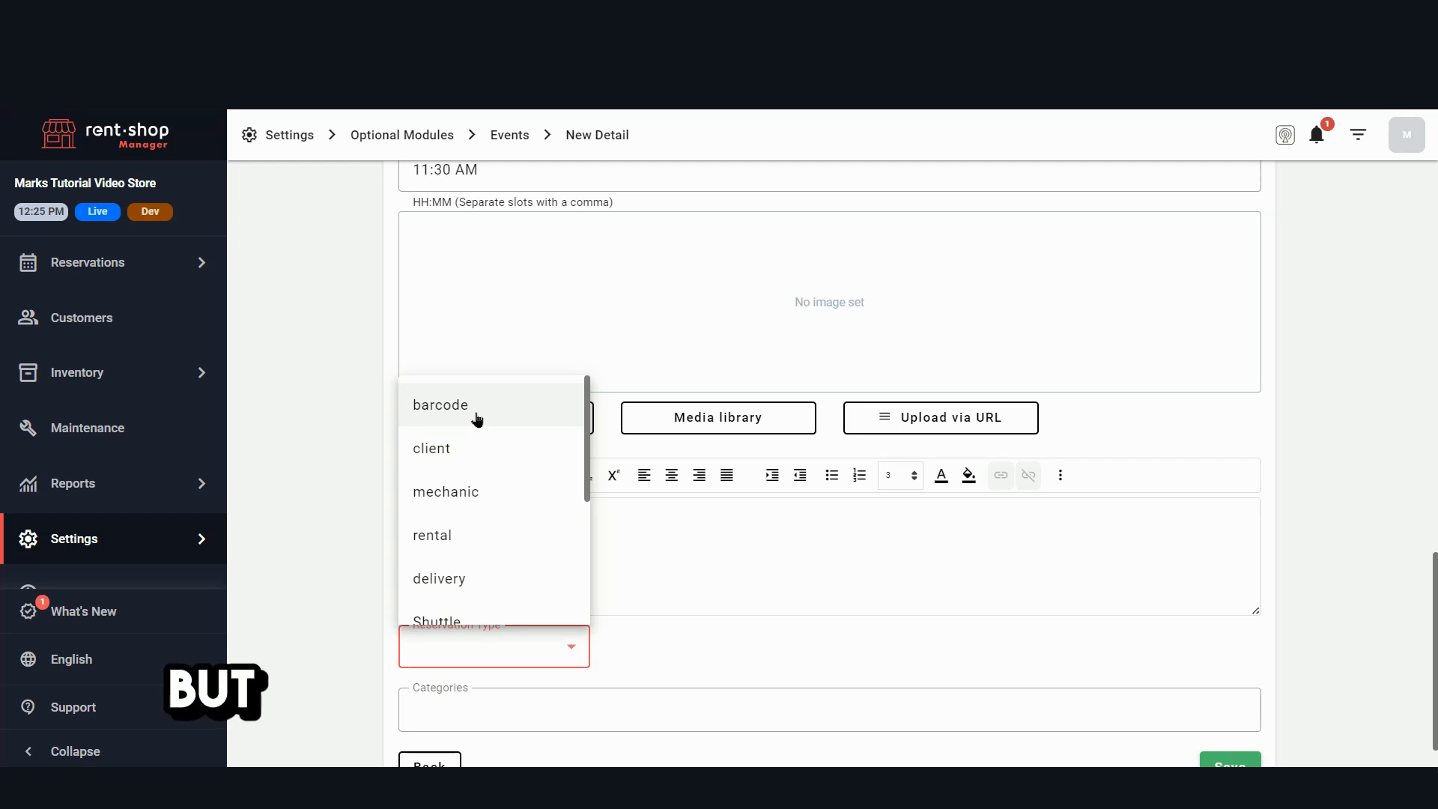
scroll(477, 420, "down", 3)
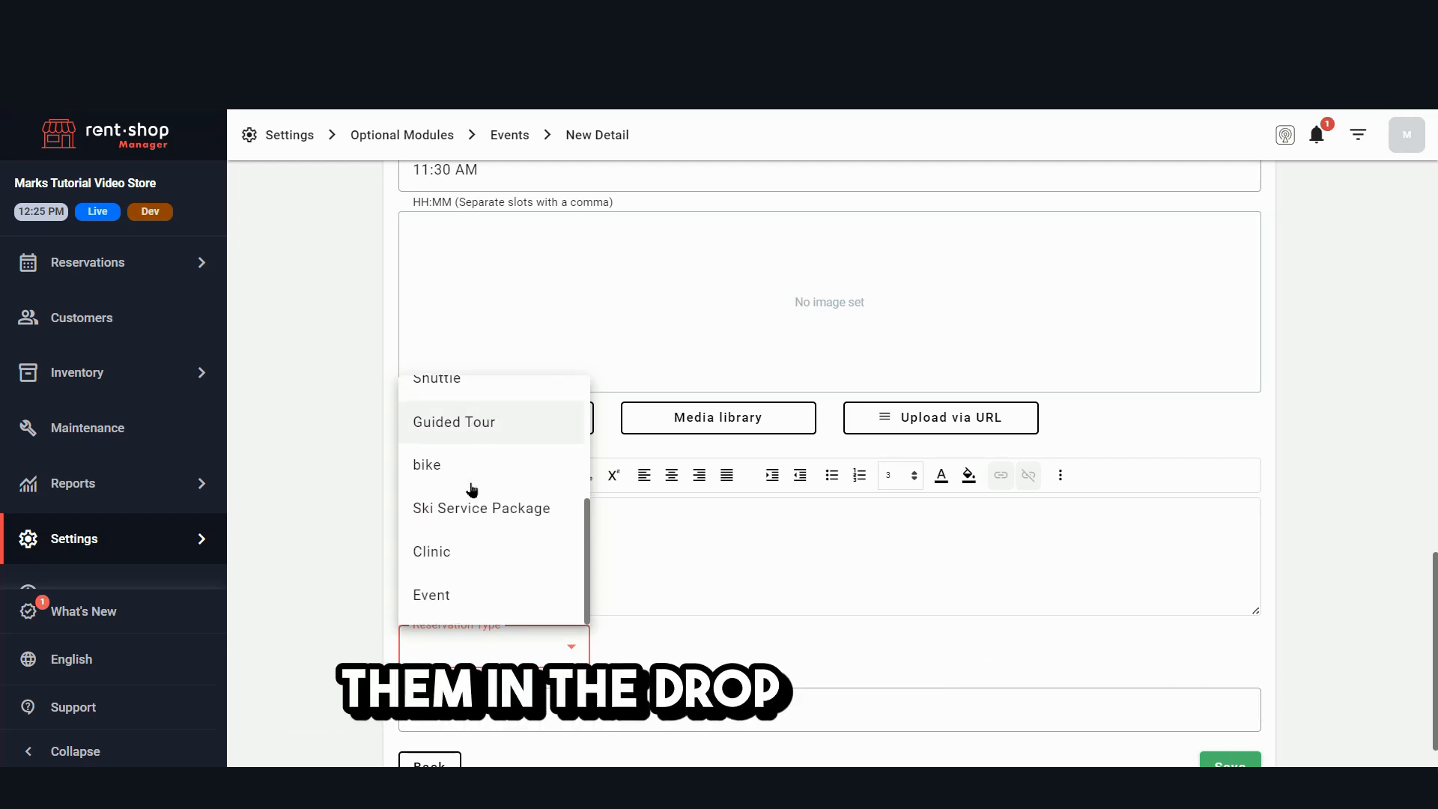
left_click(438, 594)
left_click(364, 505)
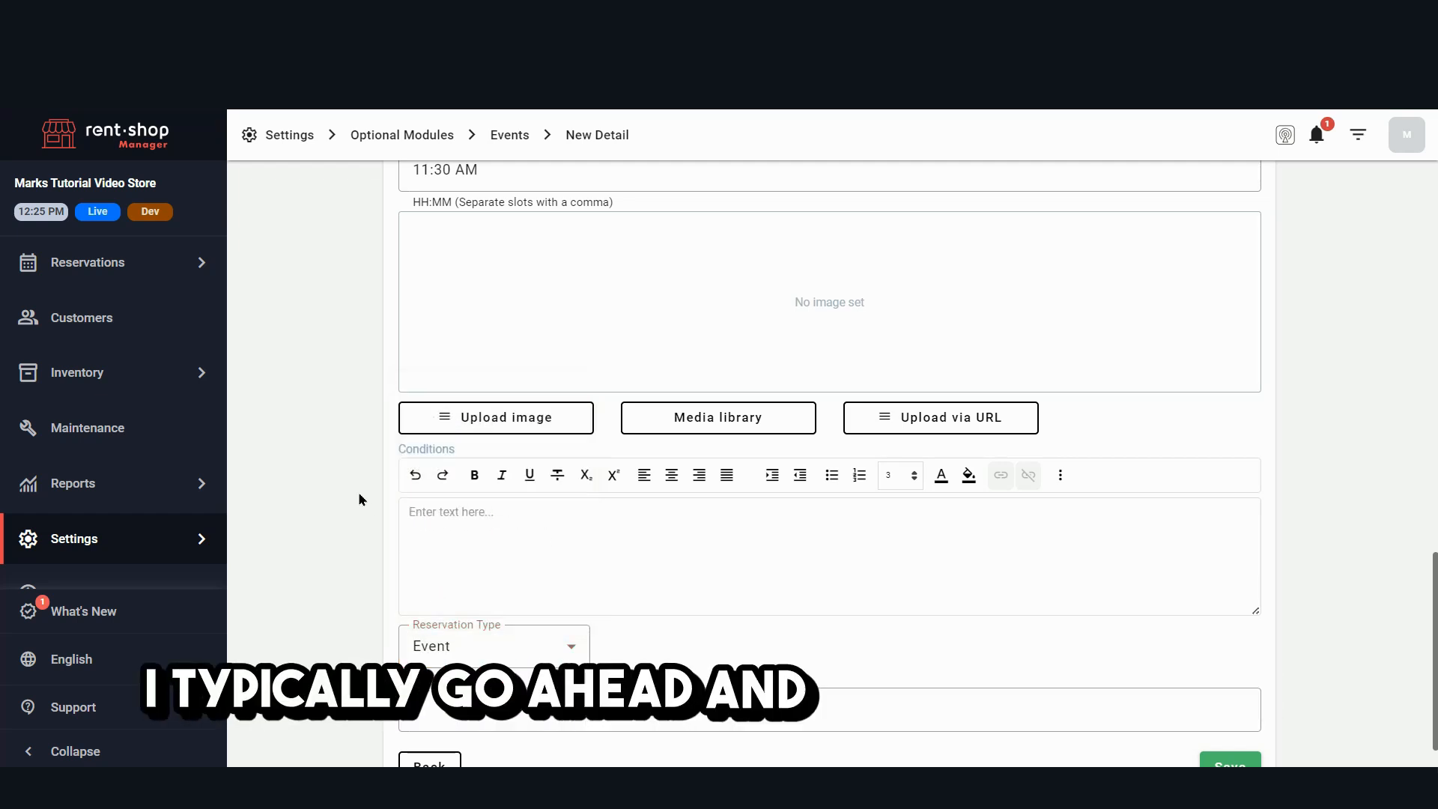
- Restrict the event to the Electric City Bikes category, save it and dismiss the notification
scroll(358, 487, "down", 1)
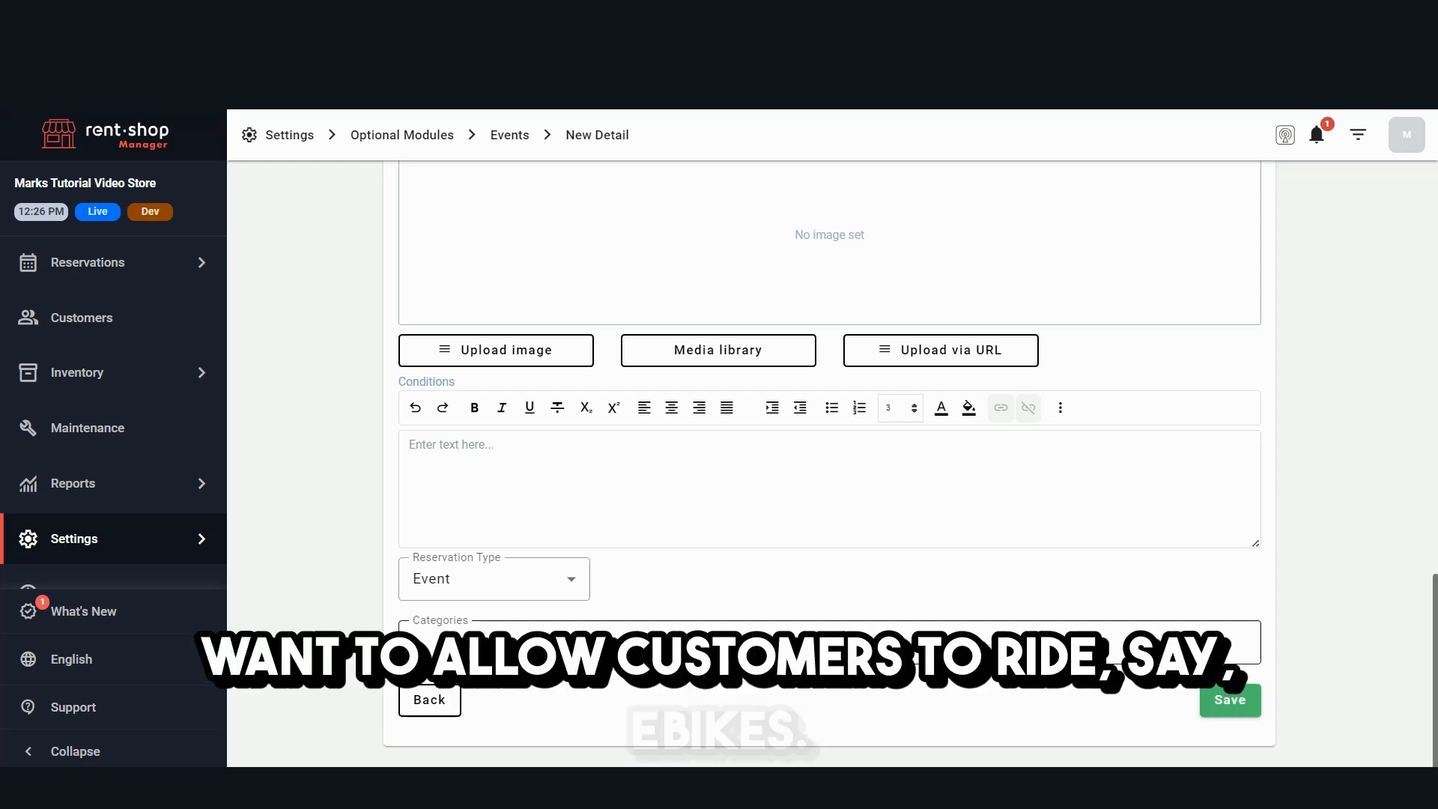
left_click(514, 641)
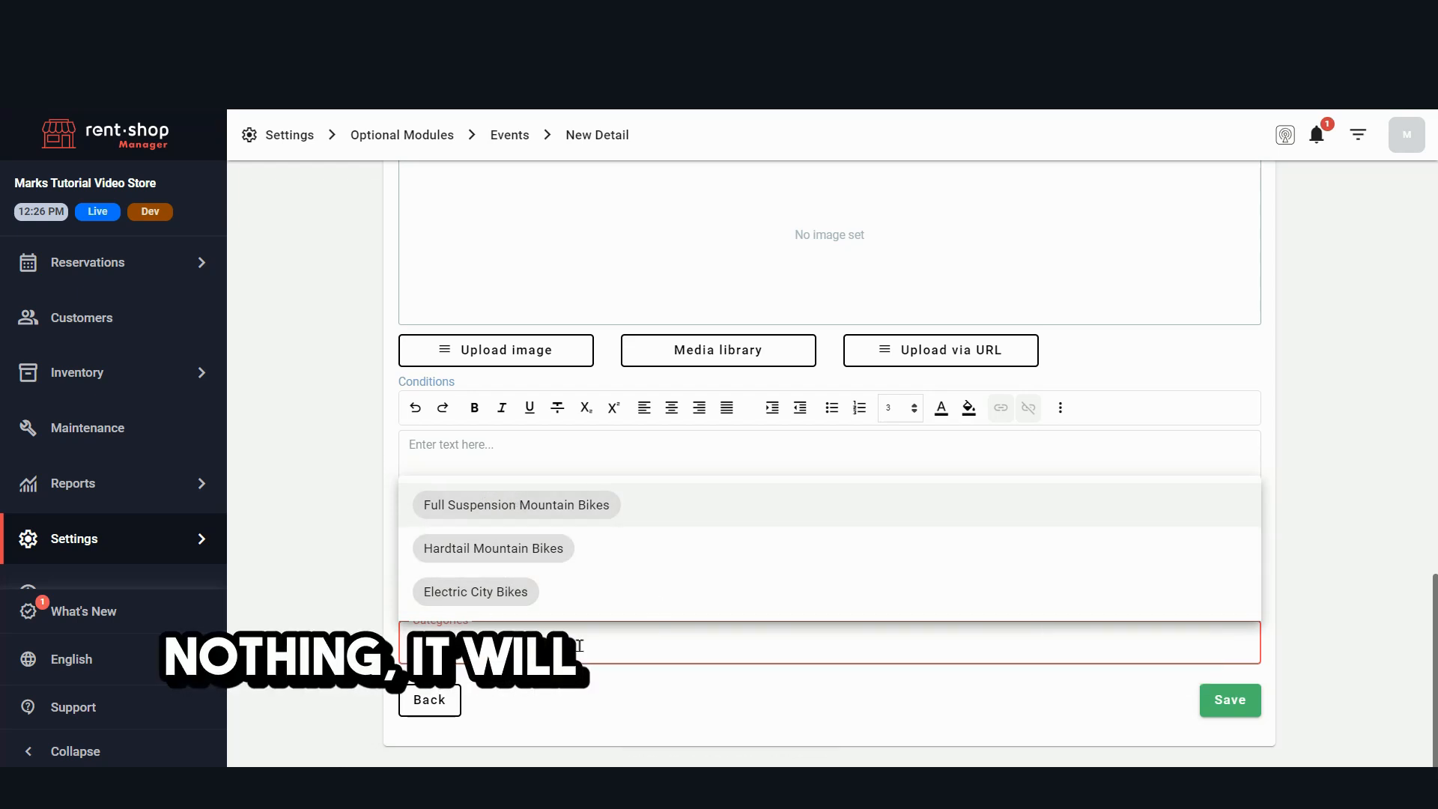
left_click(496, 591)
left_click(1301, 482)
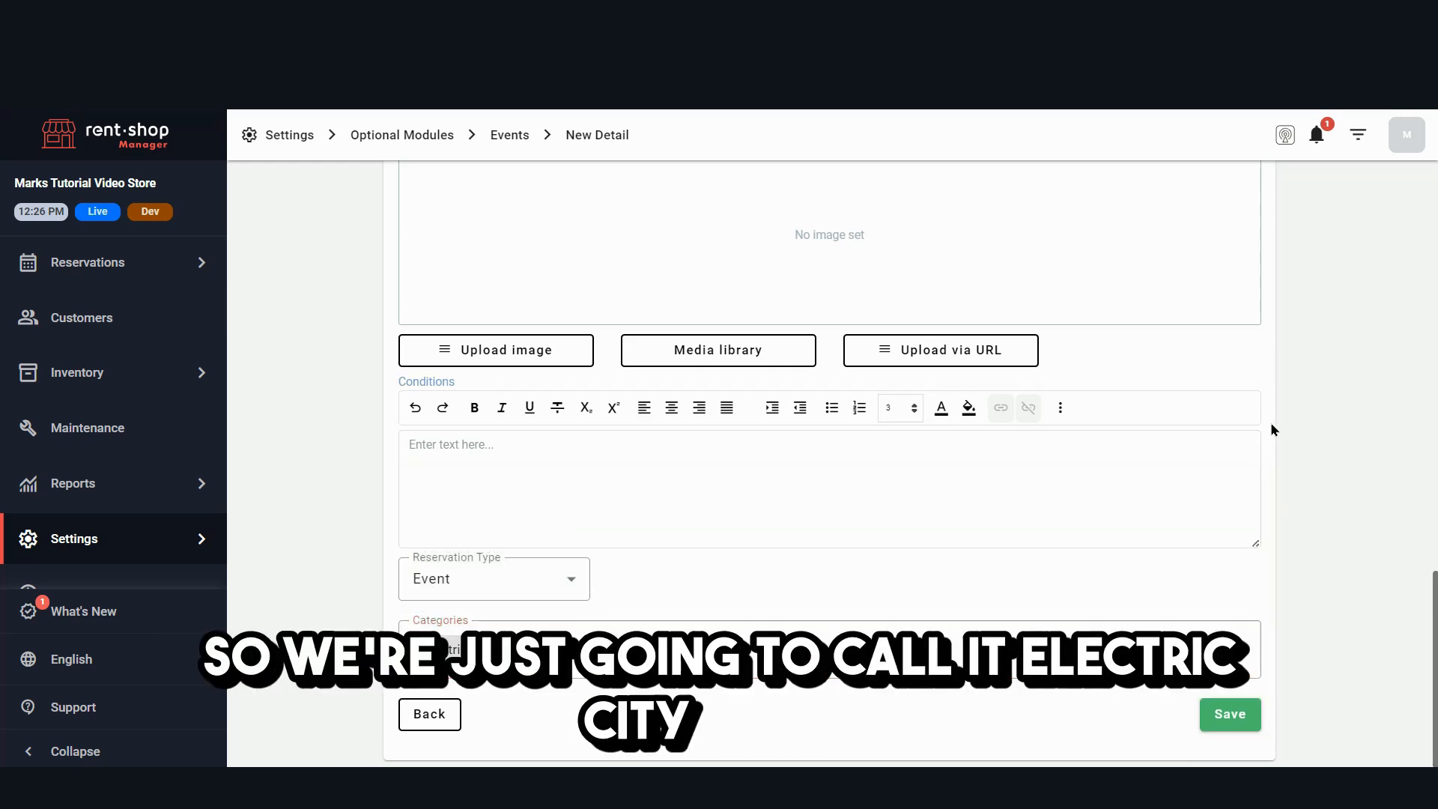
scroll(1266, 414, "down", 1)
left_click(1258, 714)
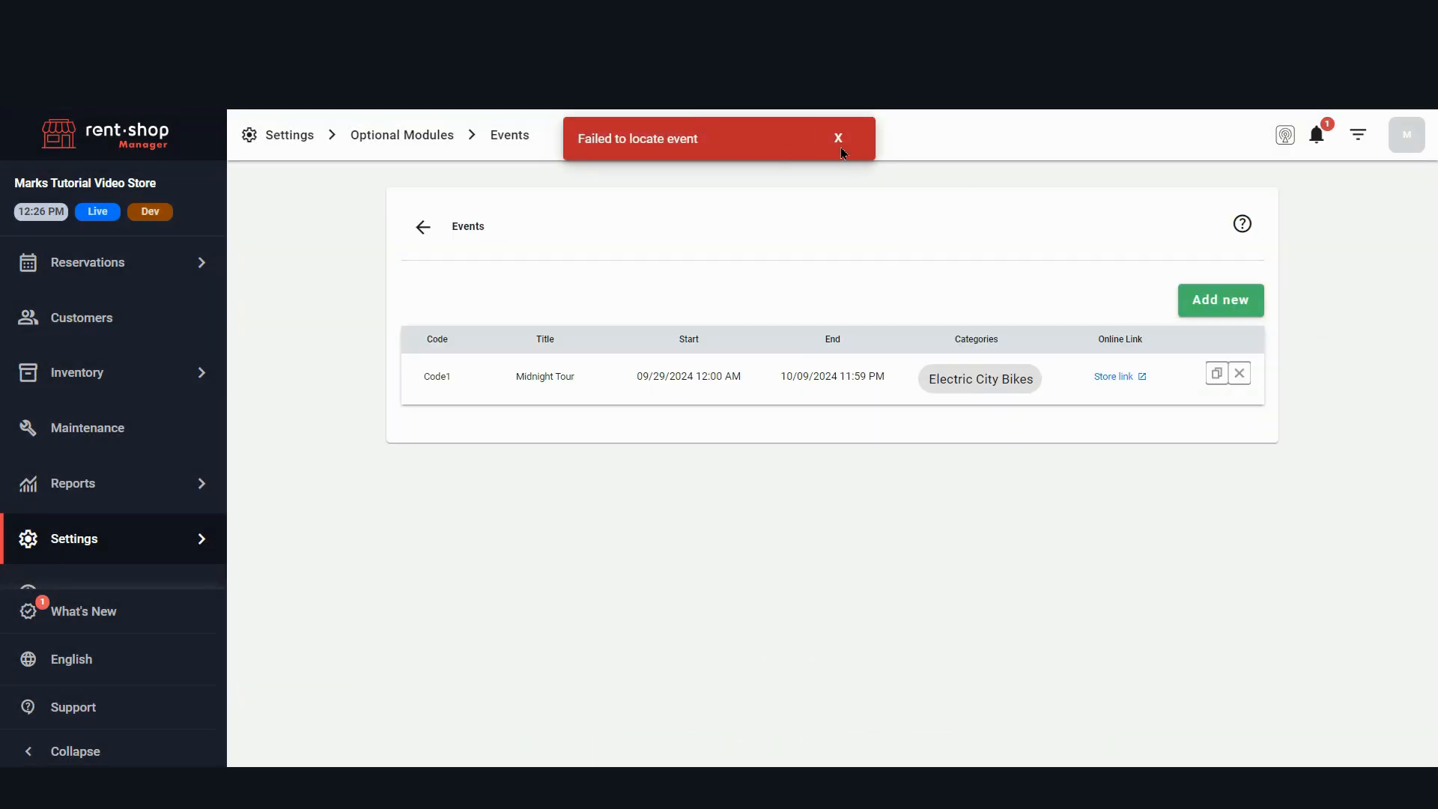
left_click(839, 139)
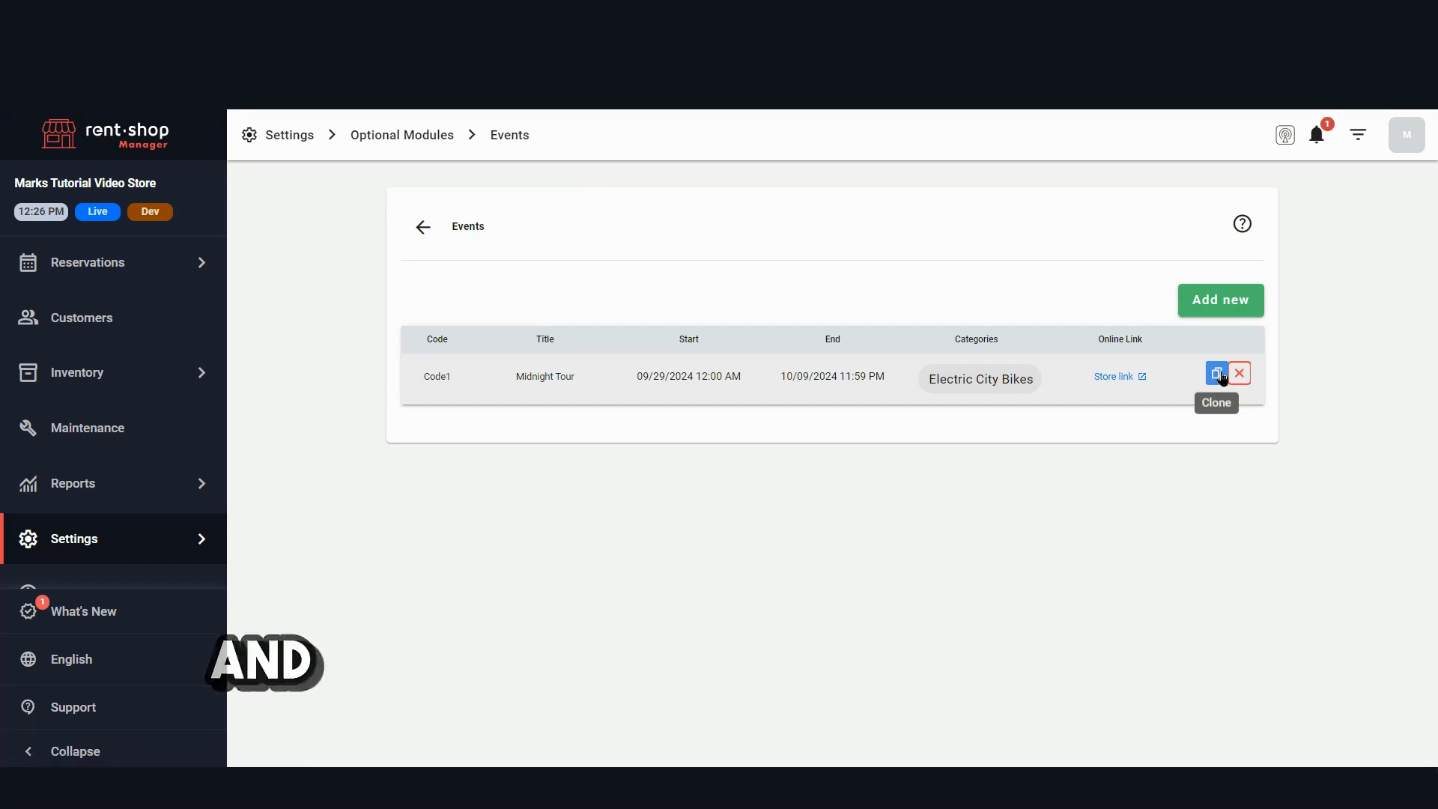
- Reopen the saved Midnight Tour event and follow the link to its online booking page
left_click(684, 374)
scroll(762, 495, "down", 7)
scroll(1174, 516, "down", 10)
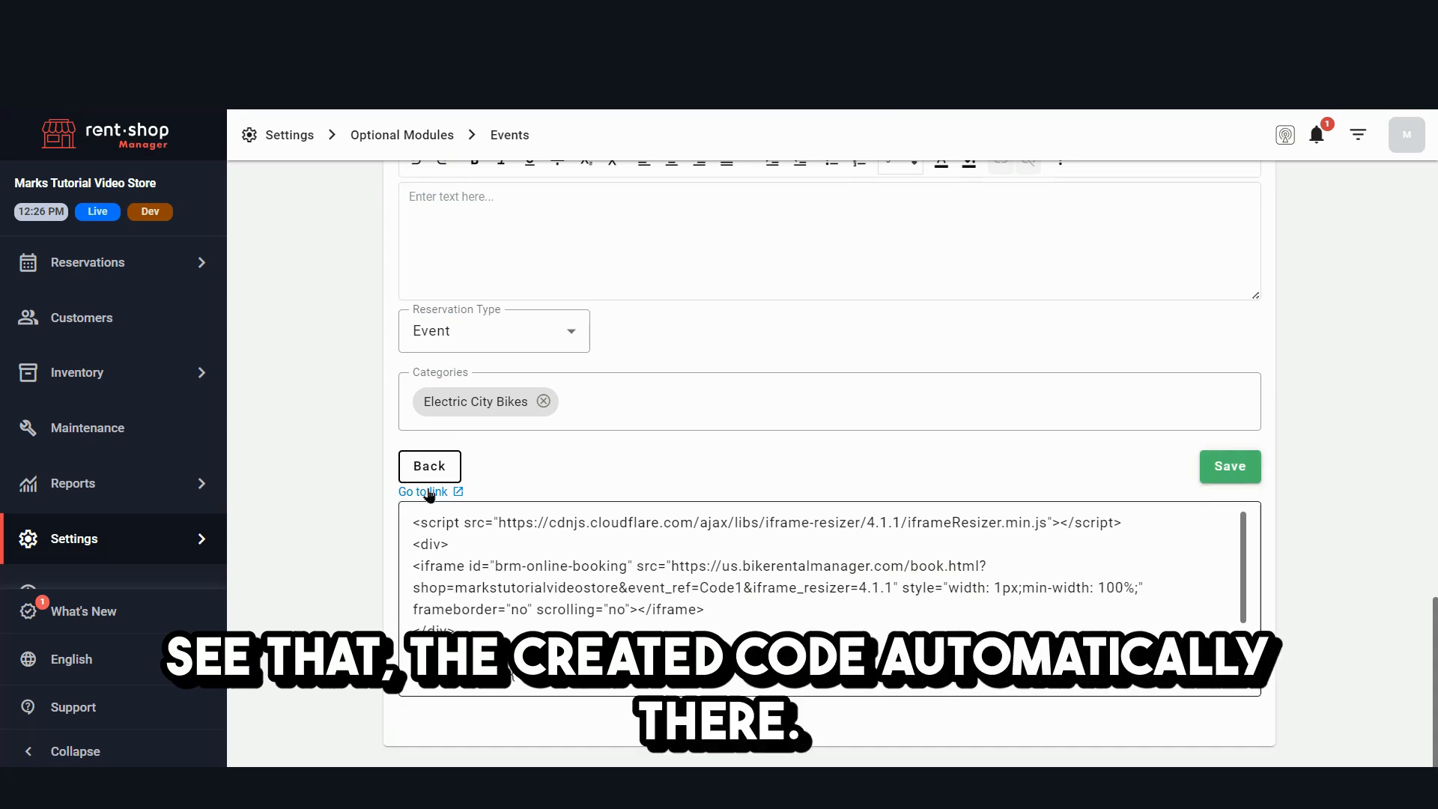
left_click(433, 494)
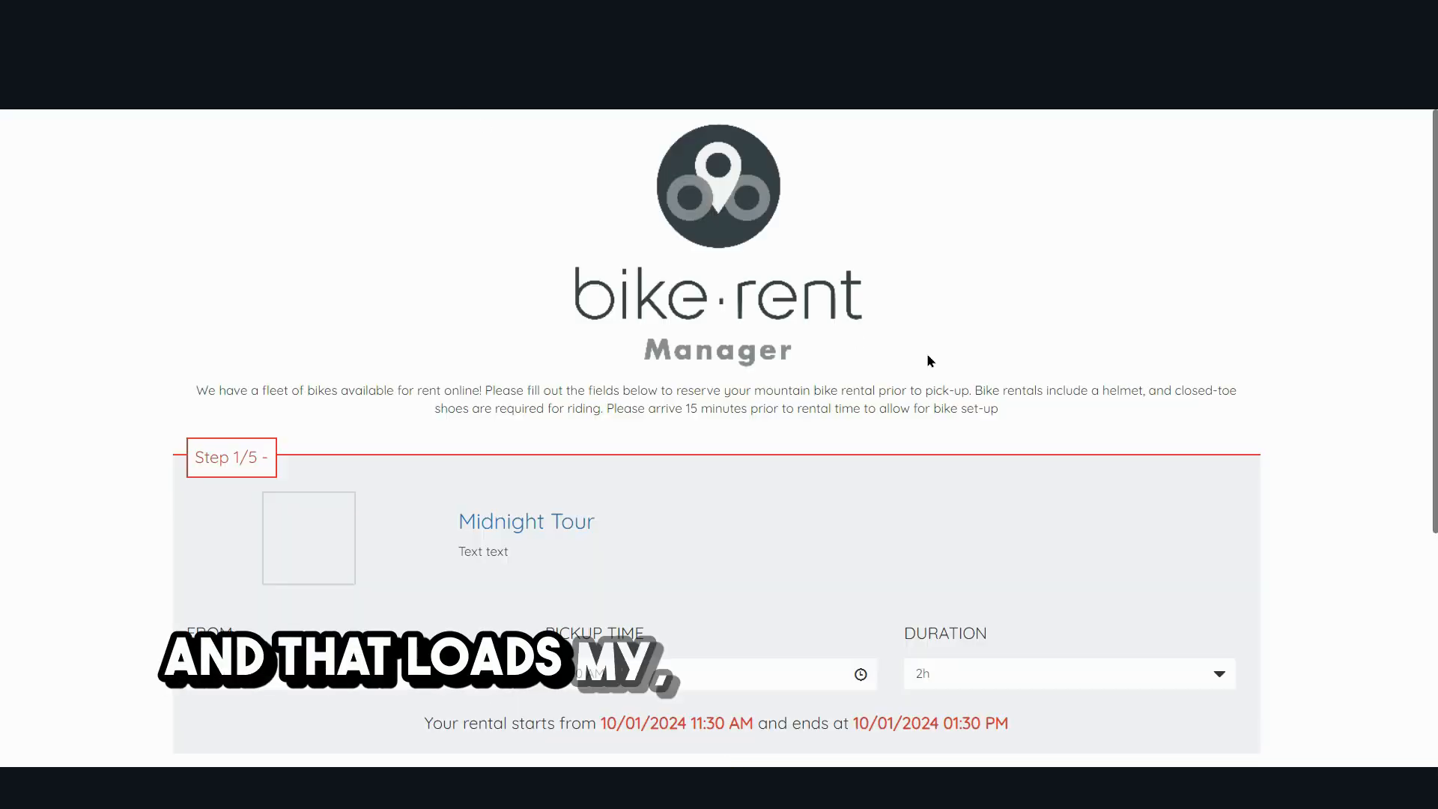
- Check the duration and pickup time choices on the Midnight Tour booking page
scroll(927, 361, "down", 3)
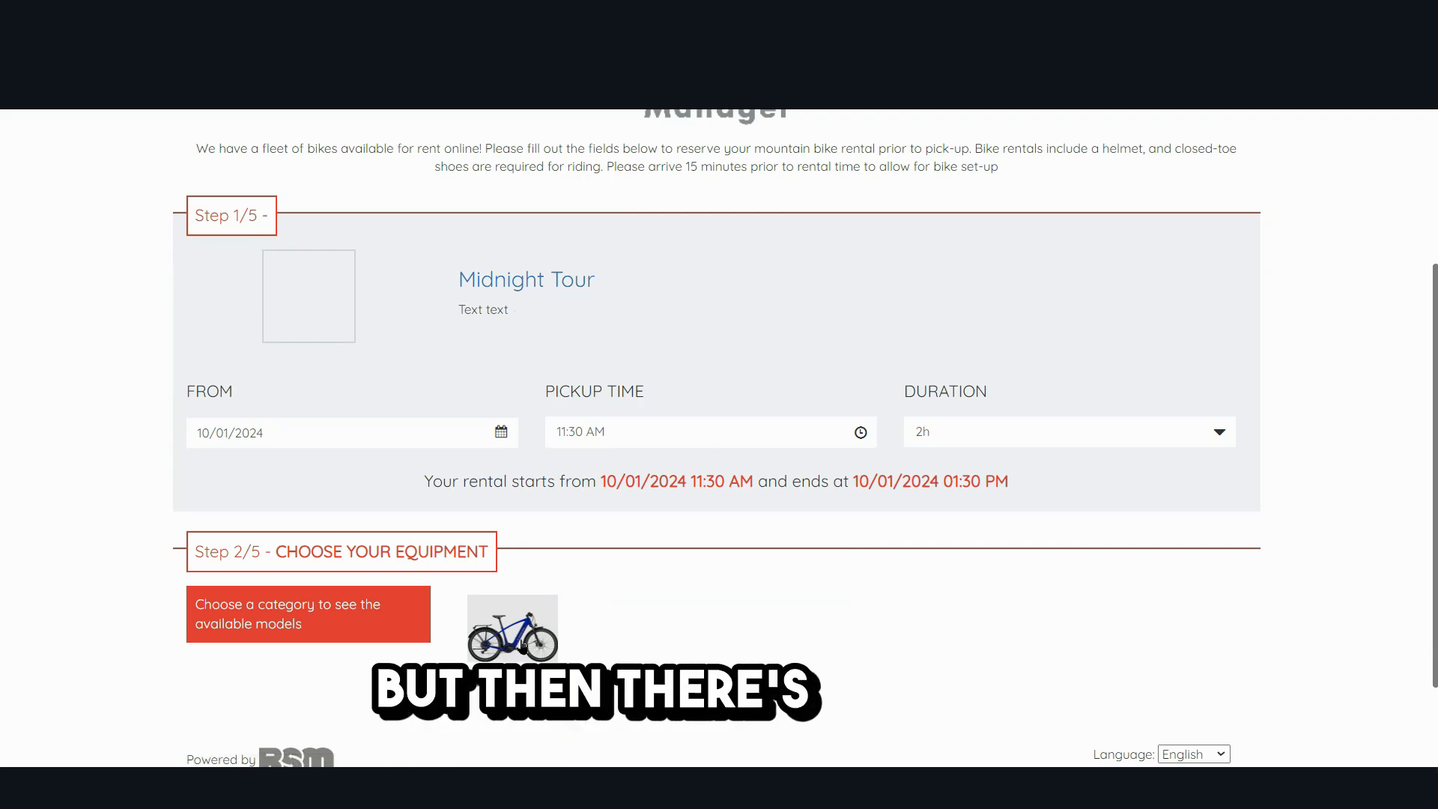
left_click(646, 433)
left_click(1380, 337)
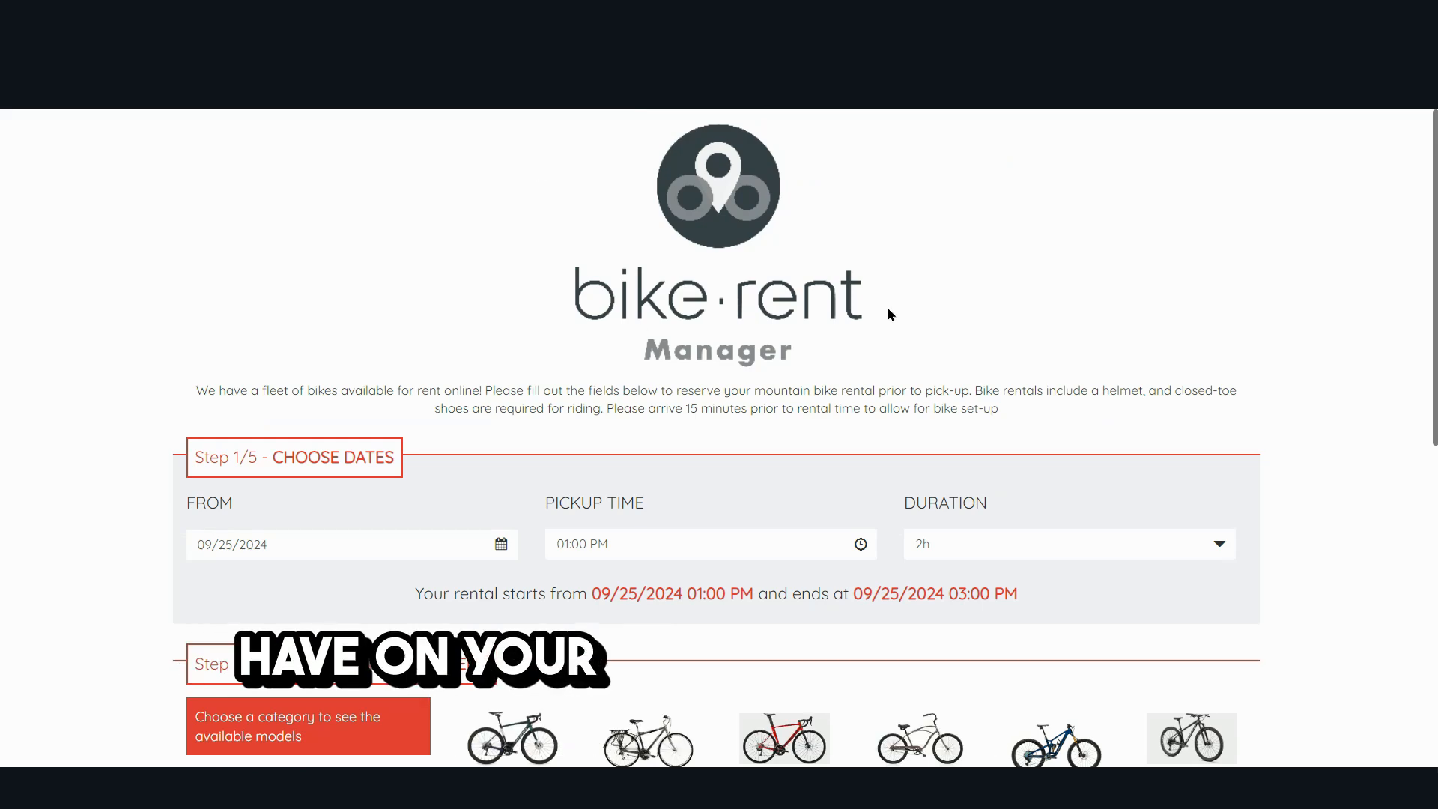
- On the shop's general booking page, choose 09/26/2024 as the start date and view the available pickup times
scroll(891, 314, "down", 2)
left_click(222, 426)
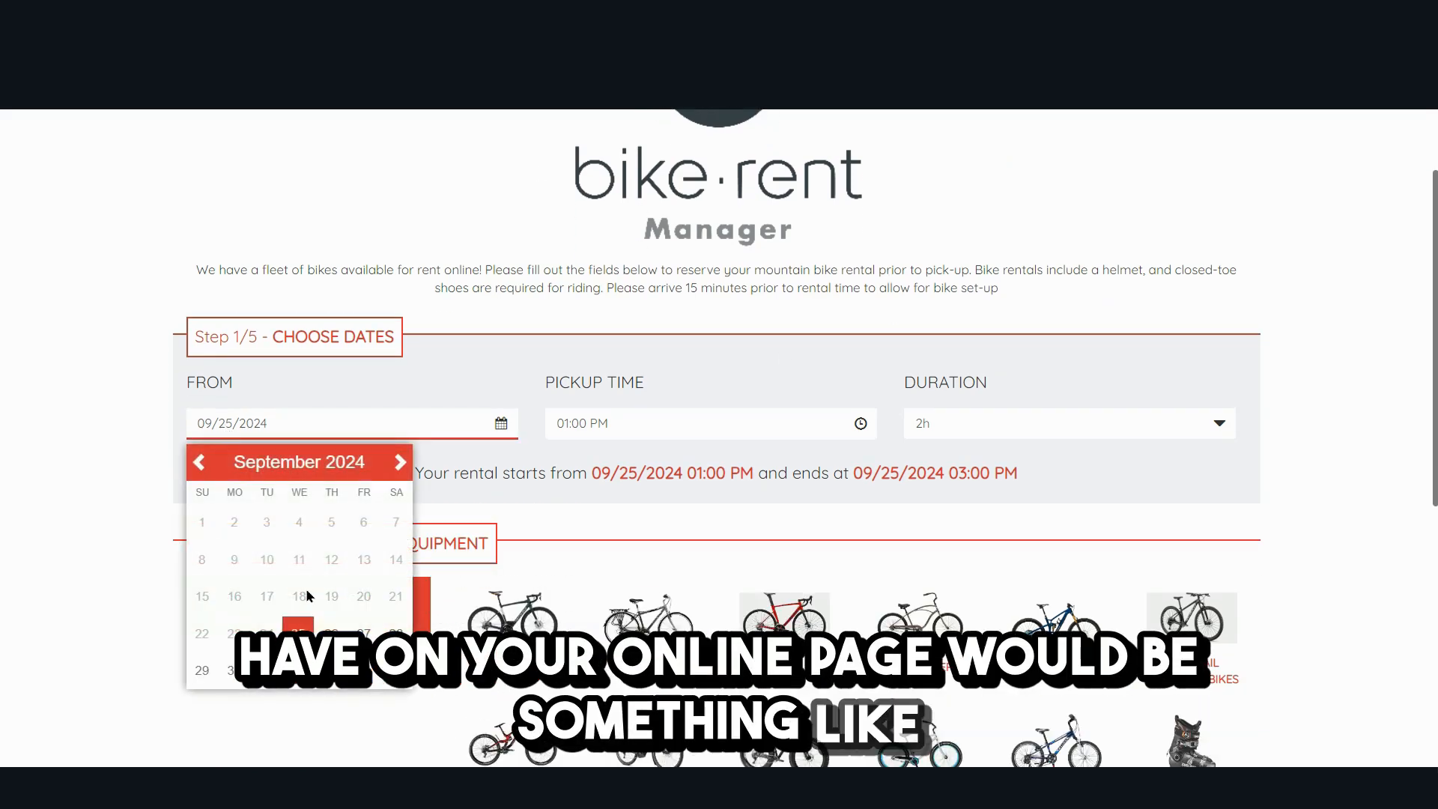
scroll(678, 324, "down", 4)
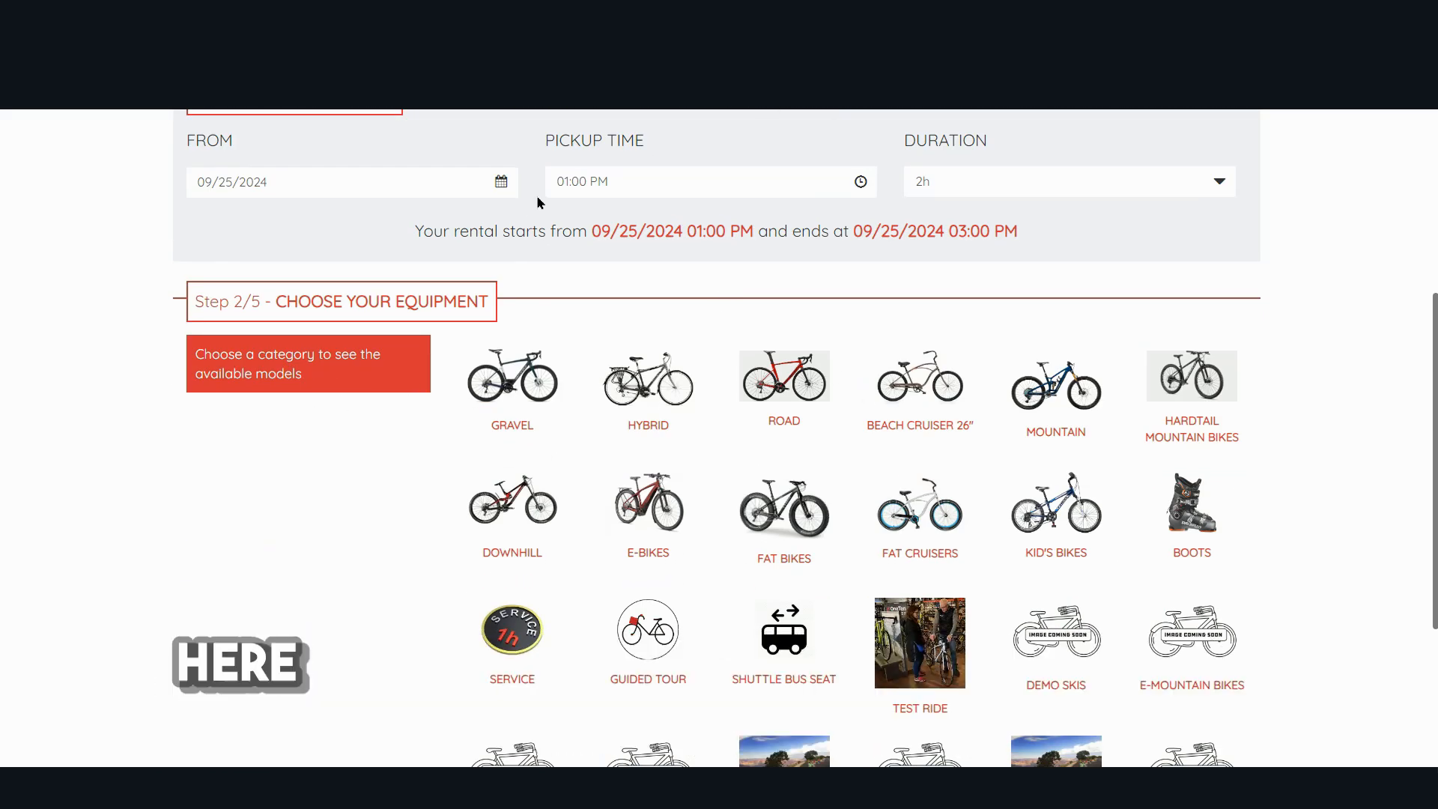
left_click(582, 190)
left_click(310, 187)
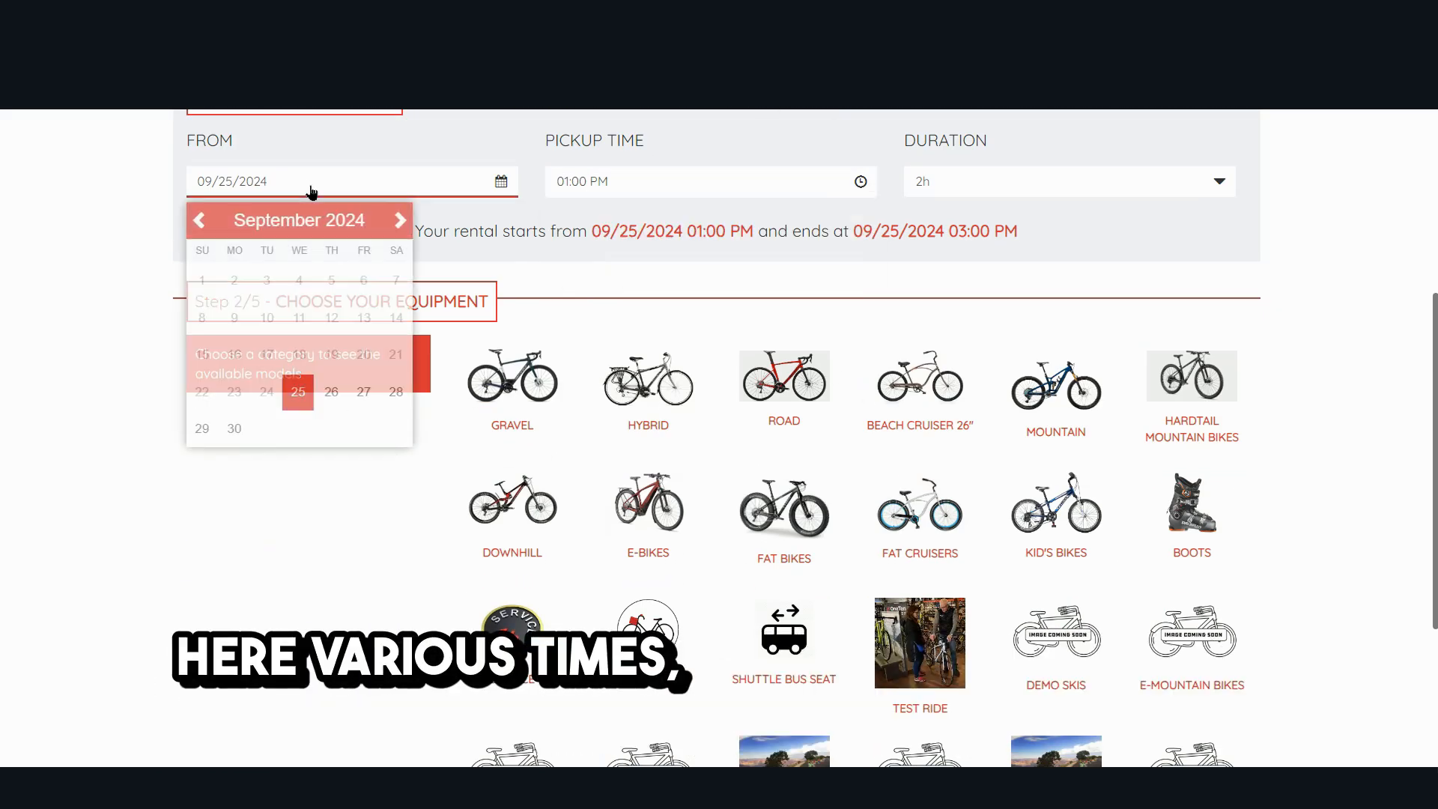
left_click(330, 391)
left_click(642, 192)
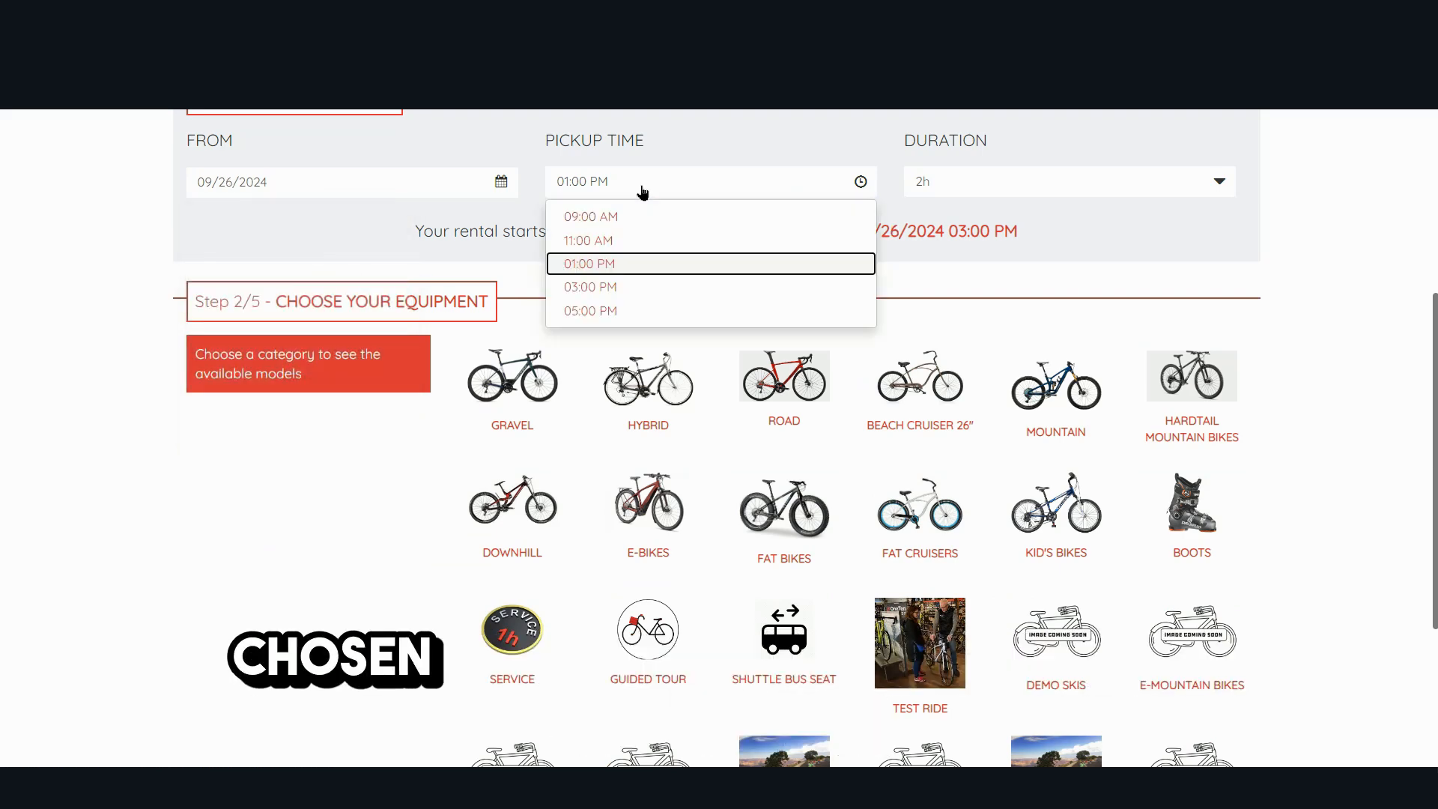
left_click(1348, 272)
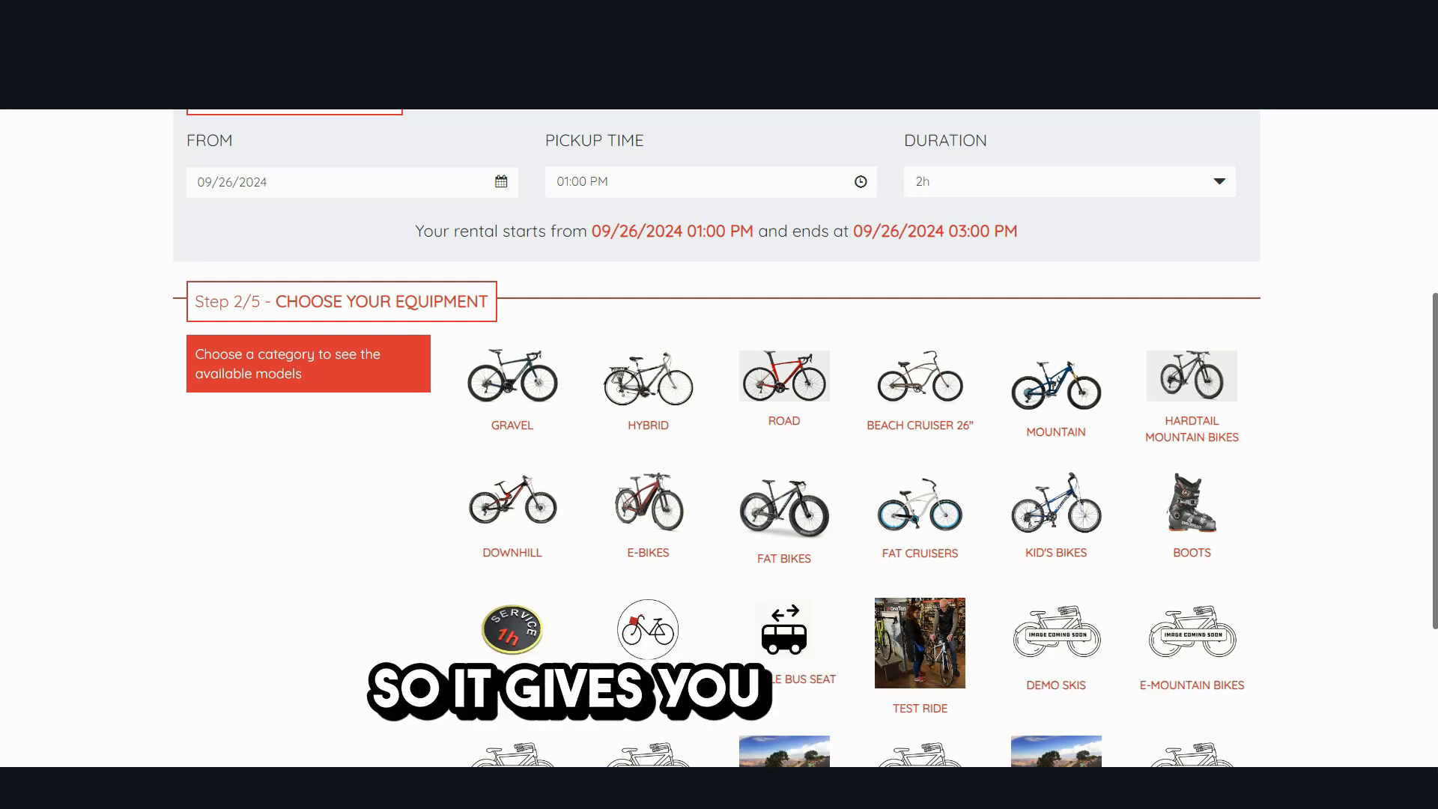
- Switch to the Pedego Evening Wine Tour booking page and examine its date, pickup time and duration options
left_click(300, 94)
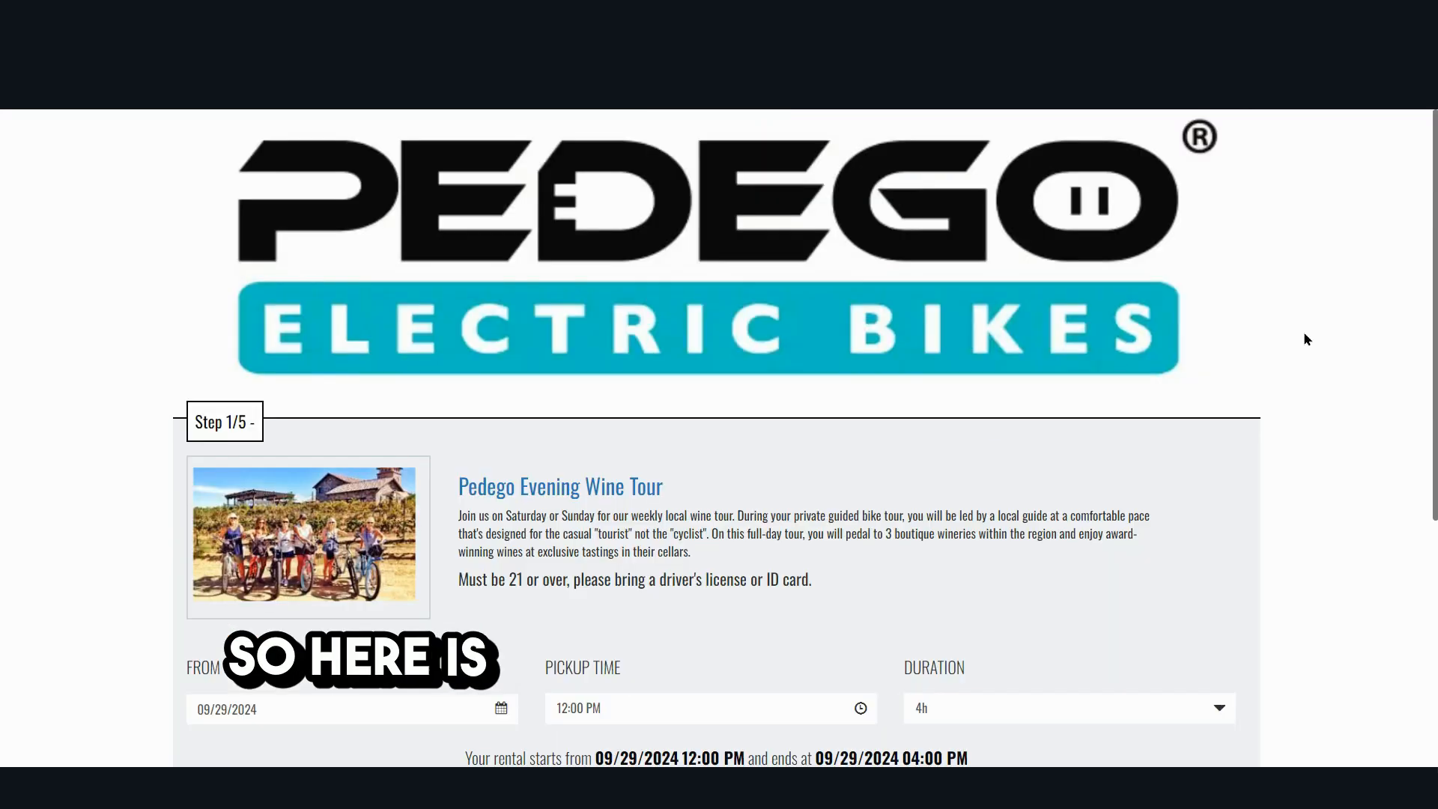
scroll(1307, 339, "down", 2)
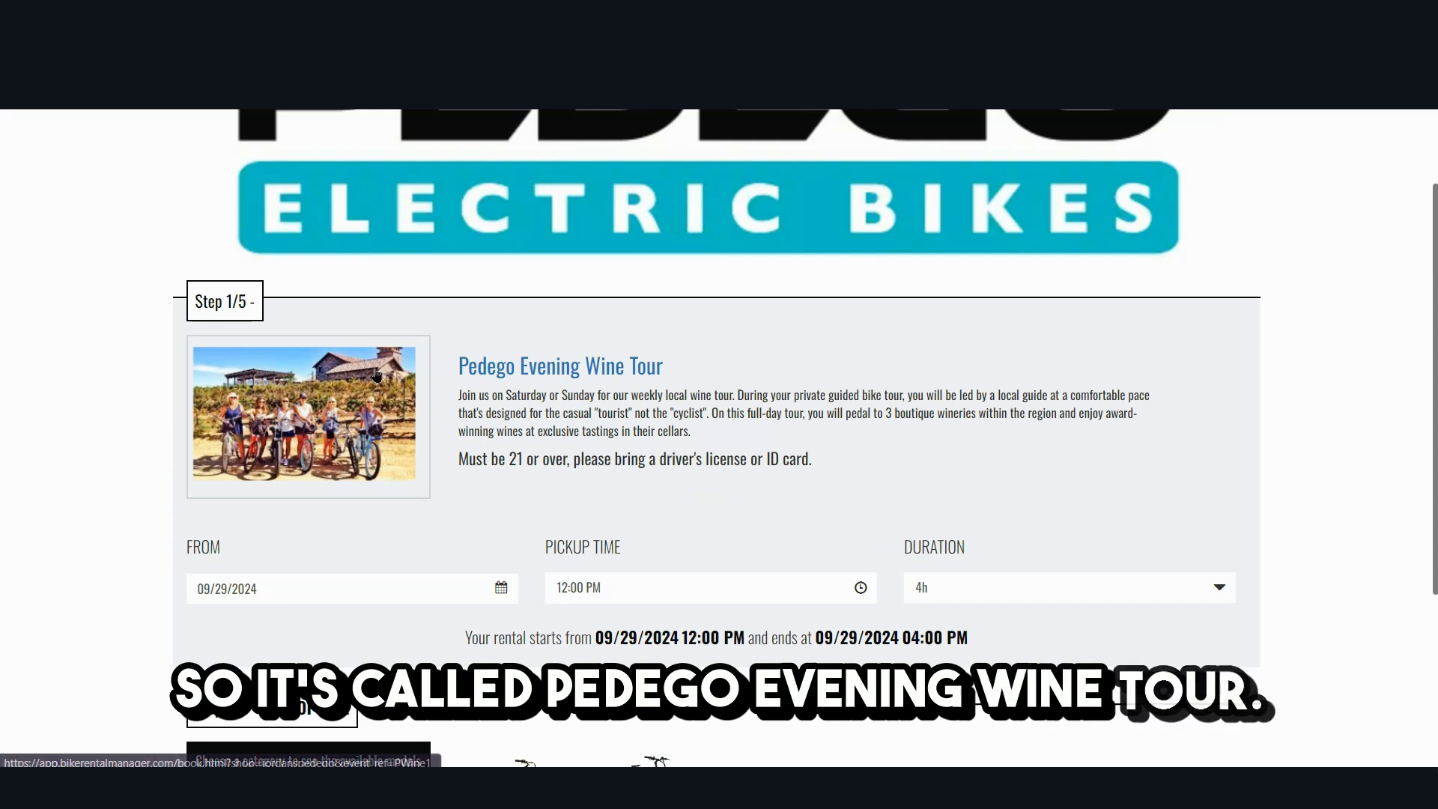
scroll(658, 279, "down", 2)
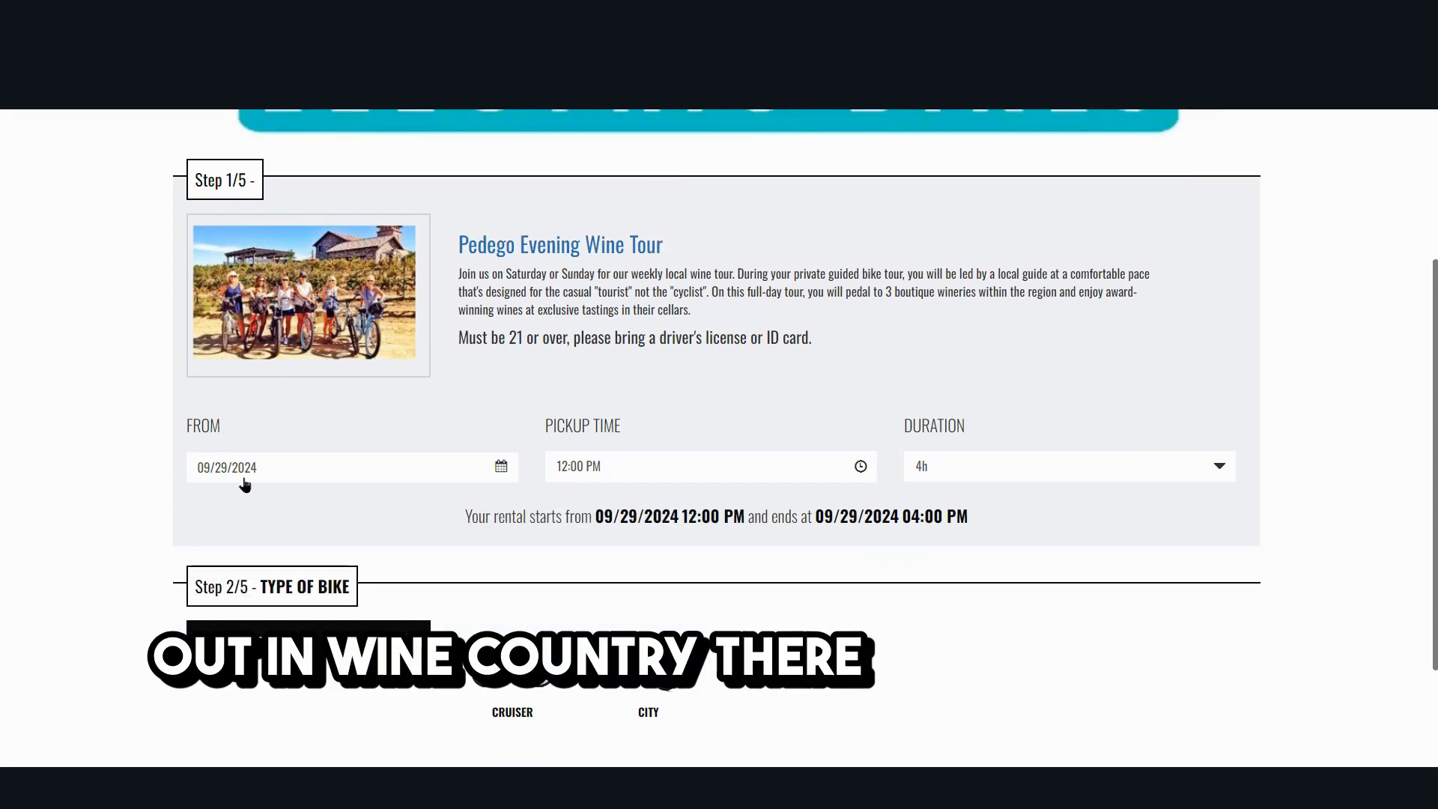
left_click(256, 475)
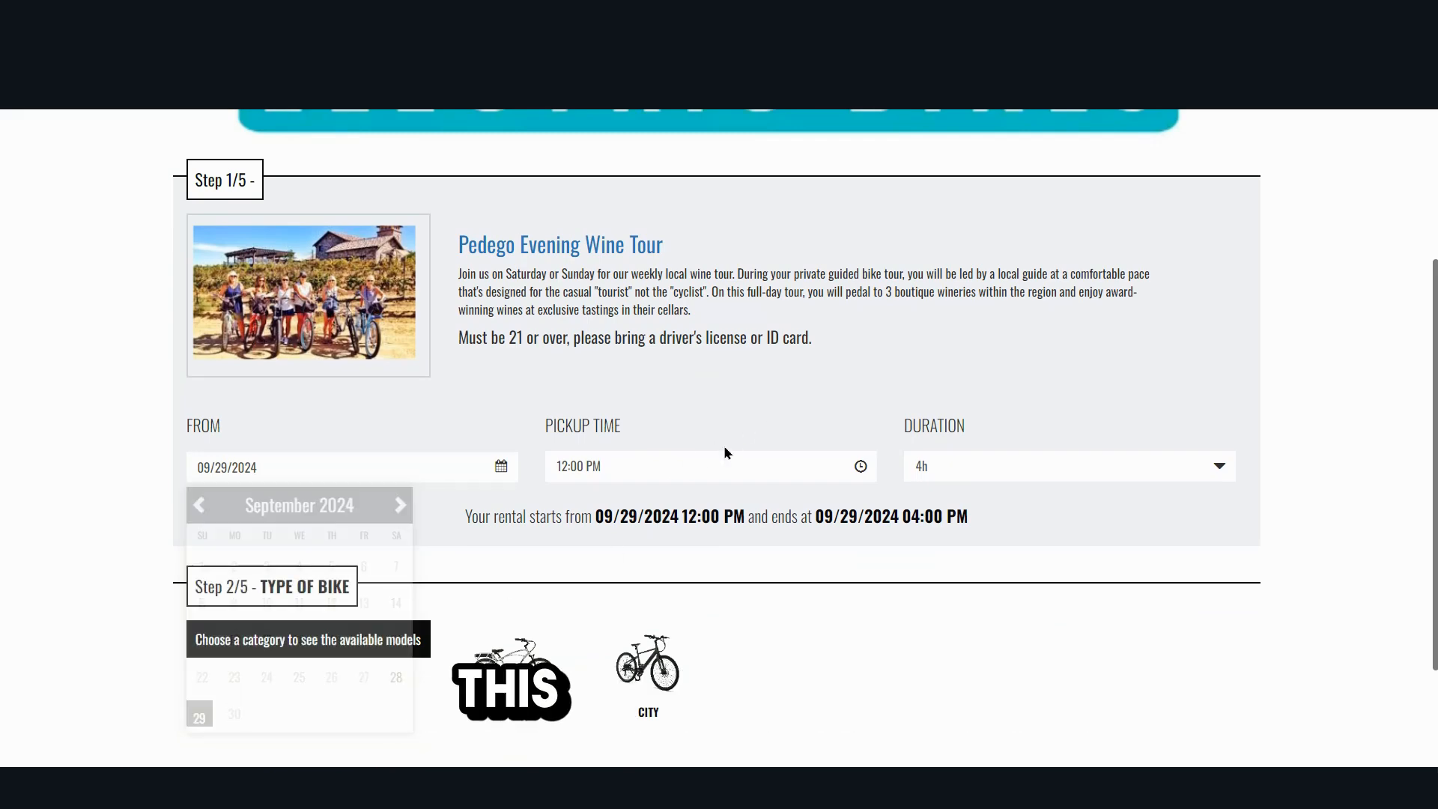
left_click(687, 477)
left_click(638, 502)
left_click(988, 460)
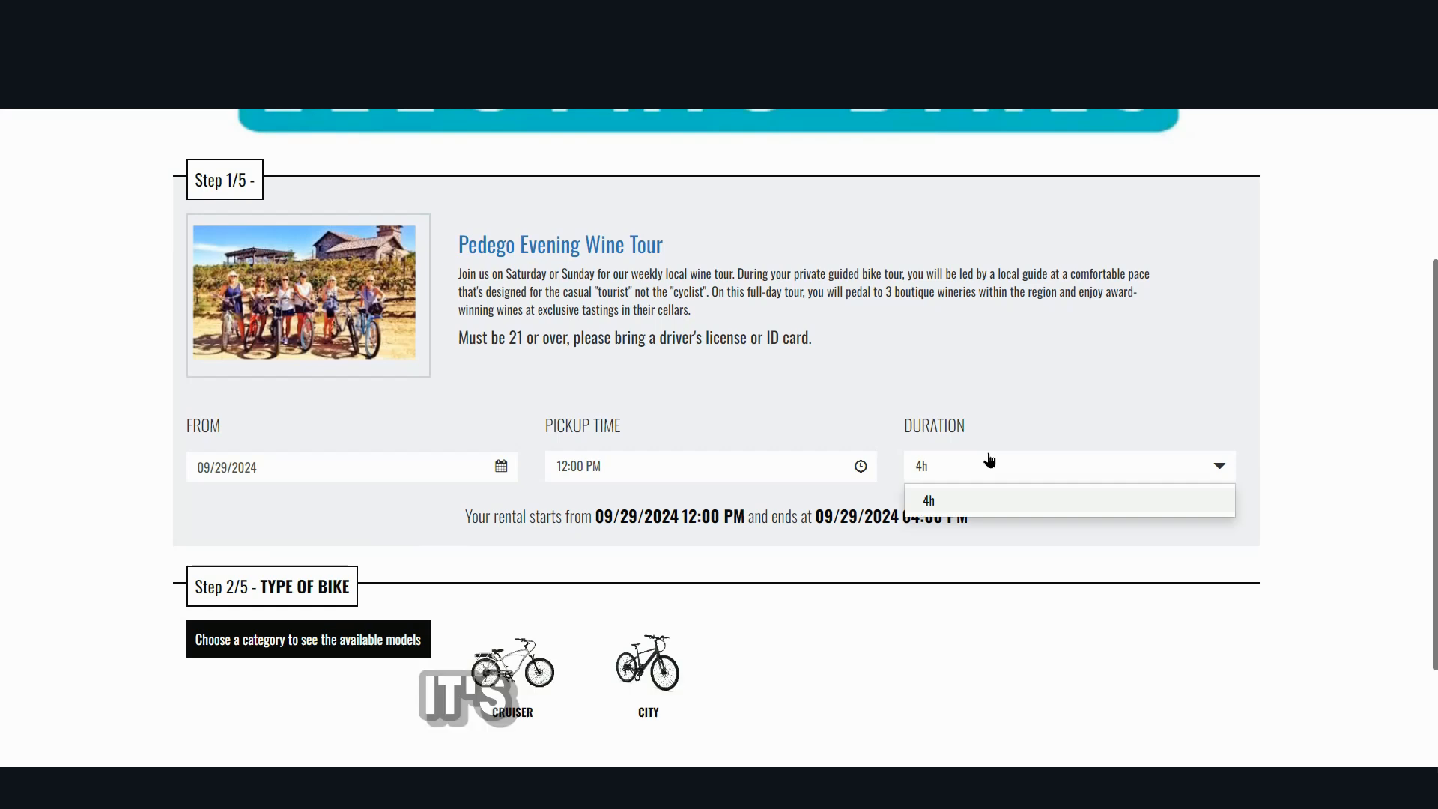
left_click(1348, 255)
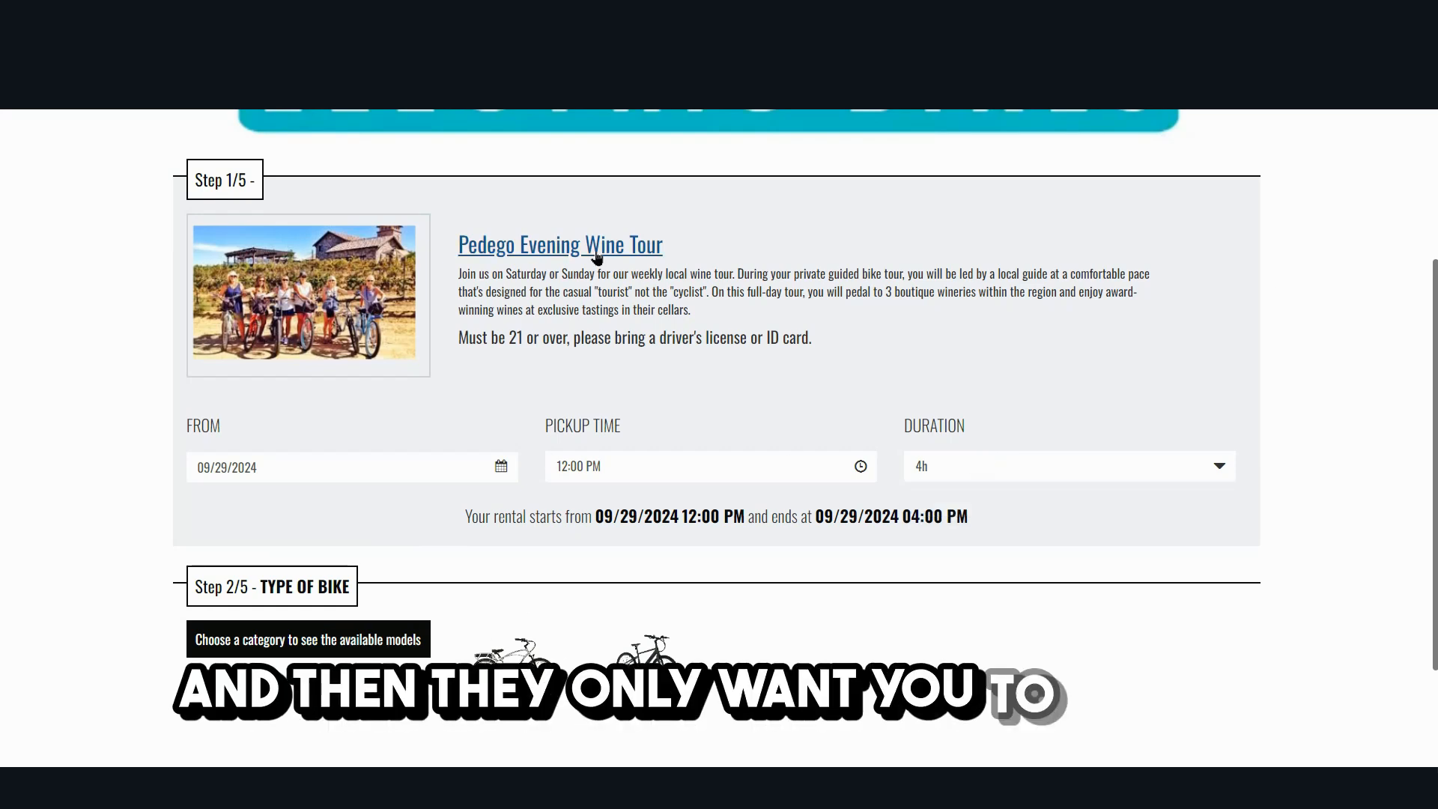
- Review the bike types and the age and ID requirement offered for the Pedego wine tour
scroll(515, 520, "down", 2)
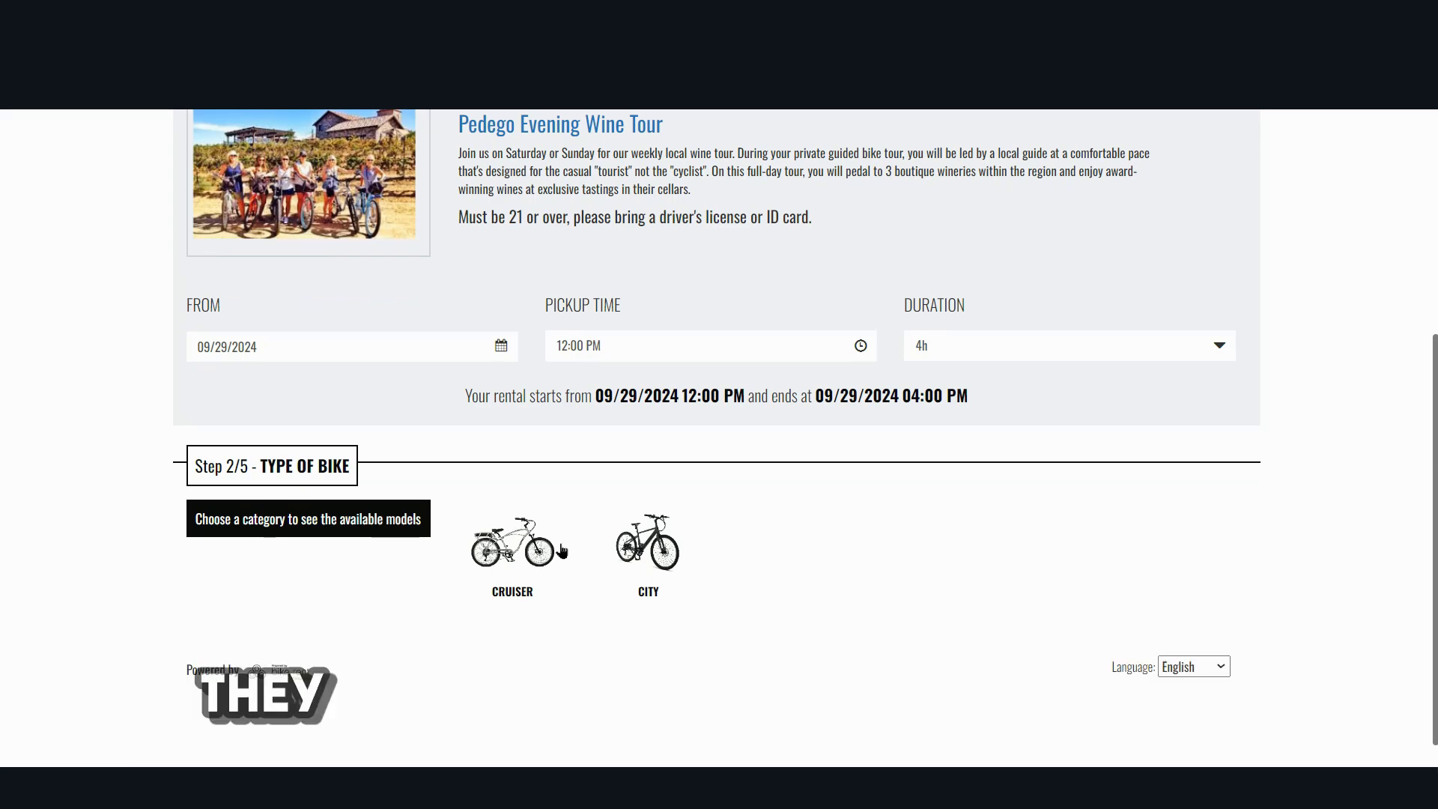
scroll(555, 554, "up", 2)
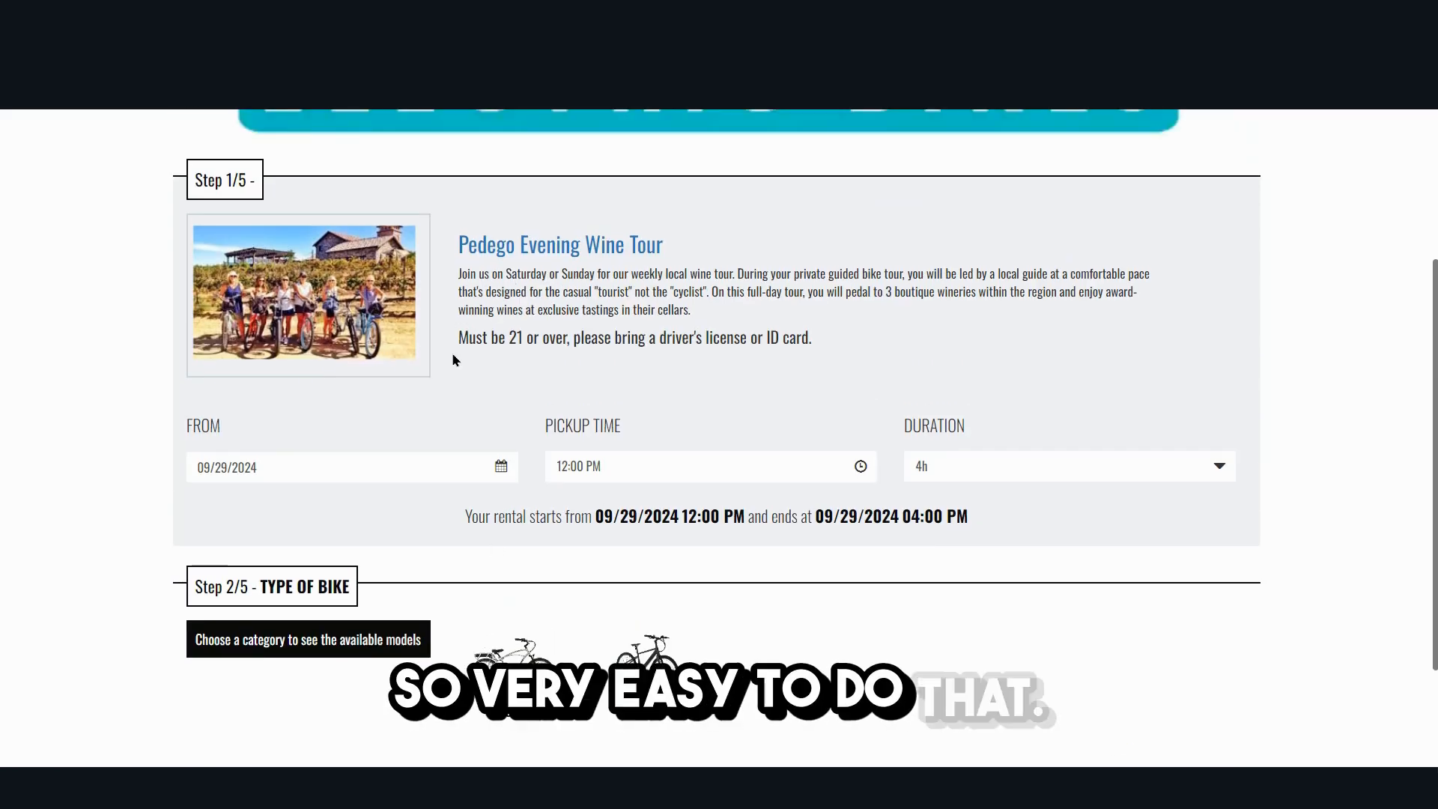
left_click_drag(476, 338, 838, 347)
left_click(1331, 312)
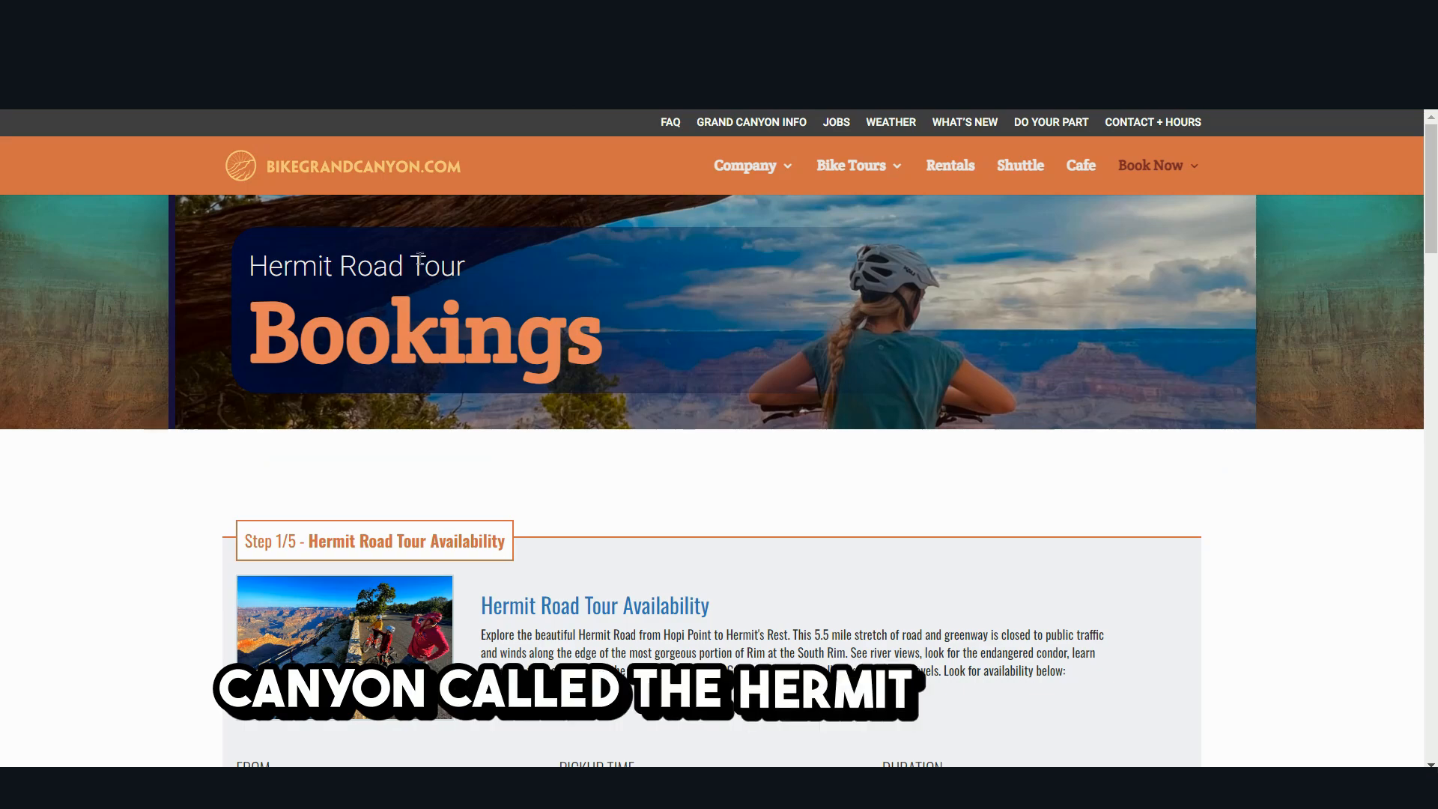
- Examine the Hermit Road Tour booking page on bikegrandcanyon.com, including its bike tour links, tour options and rental add-ons
scroll(1027, 326, "down", 3)
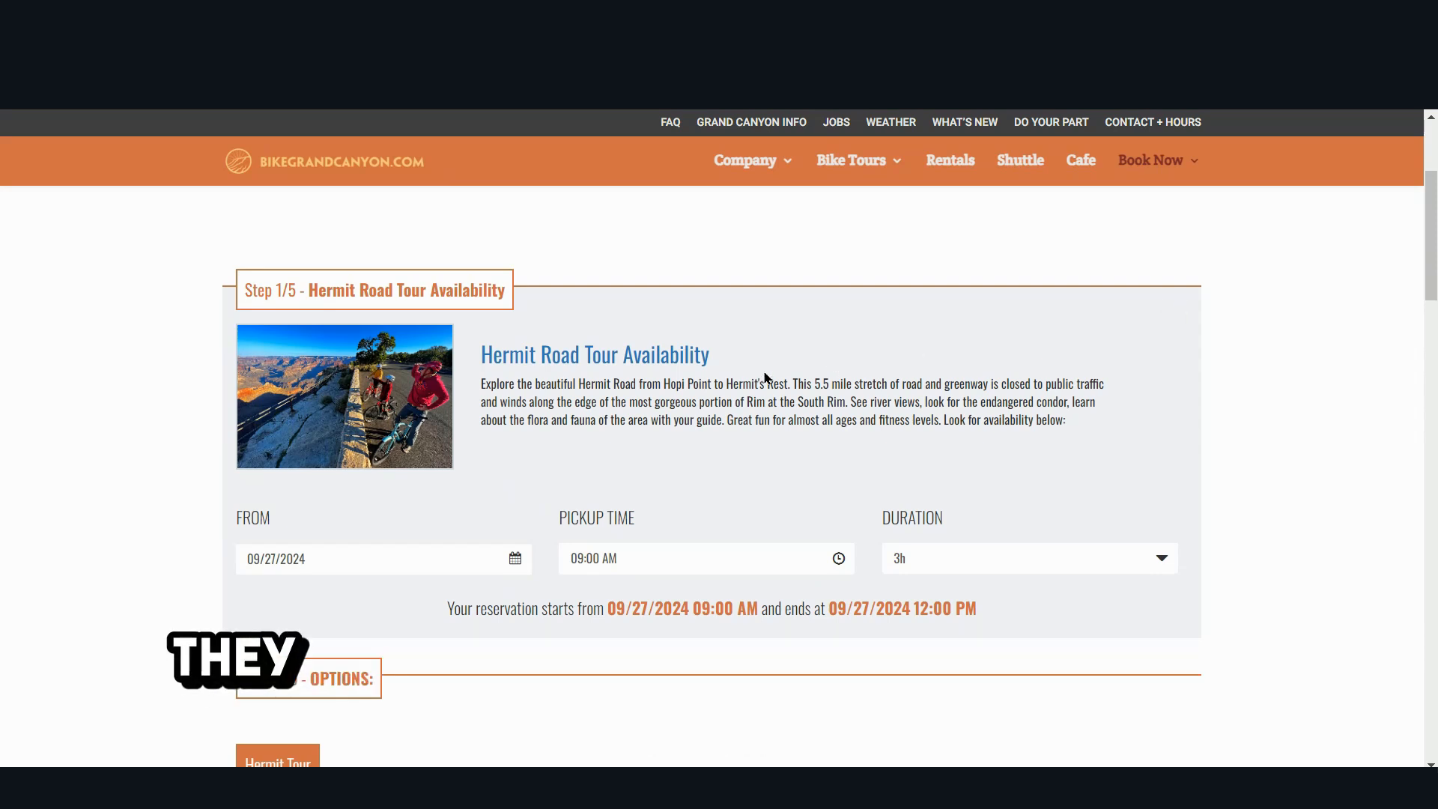
mouse_move(878, 171)
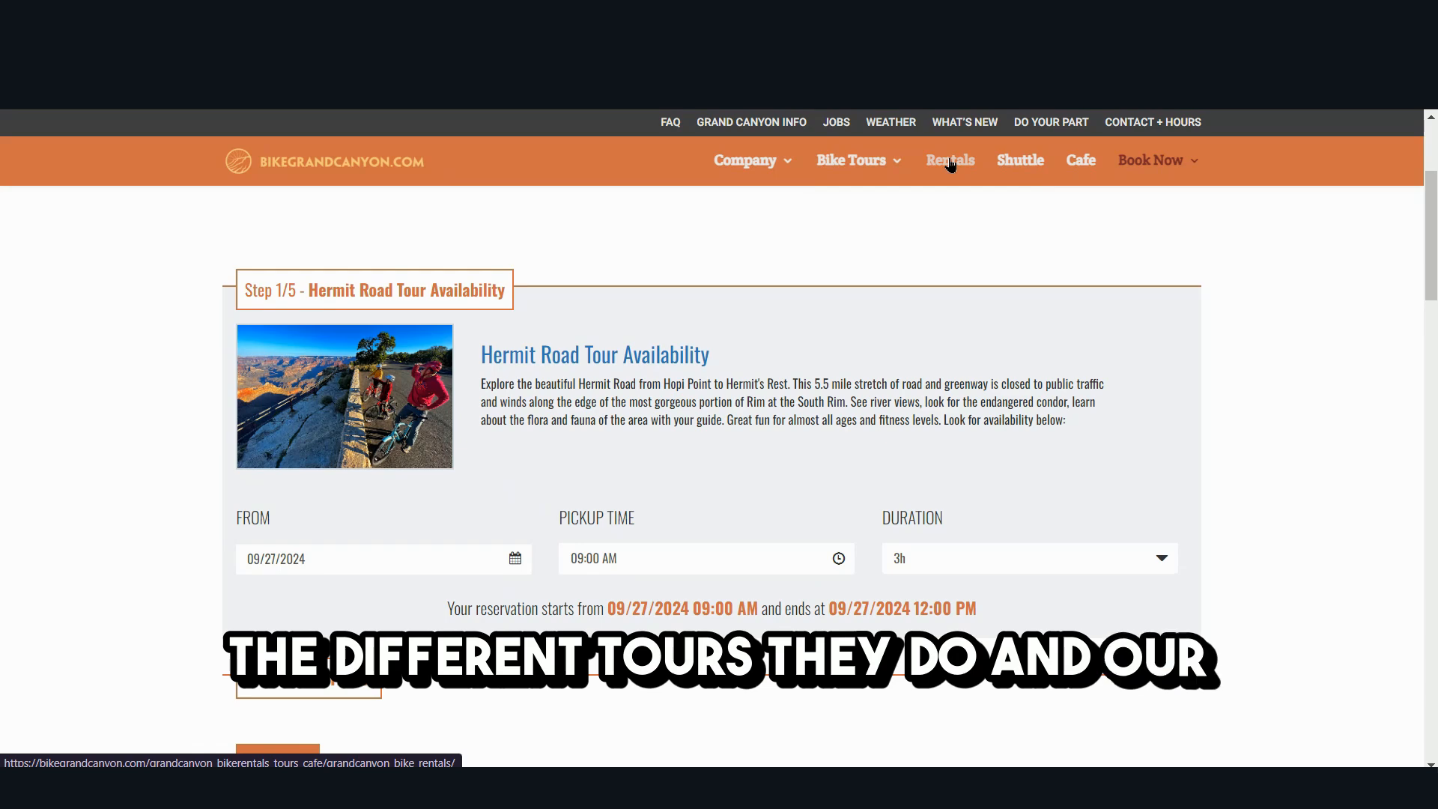
mouse_move(811, 179)
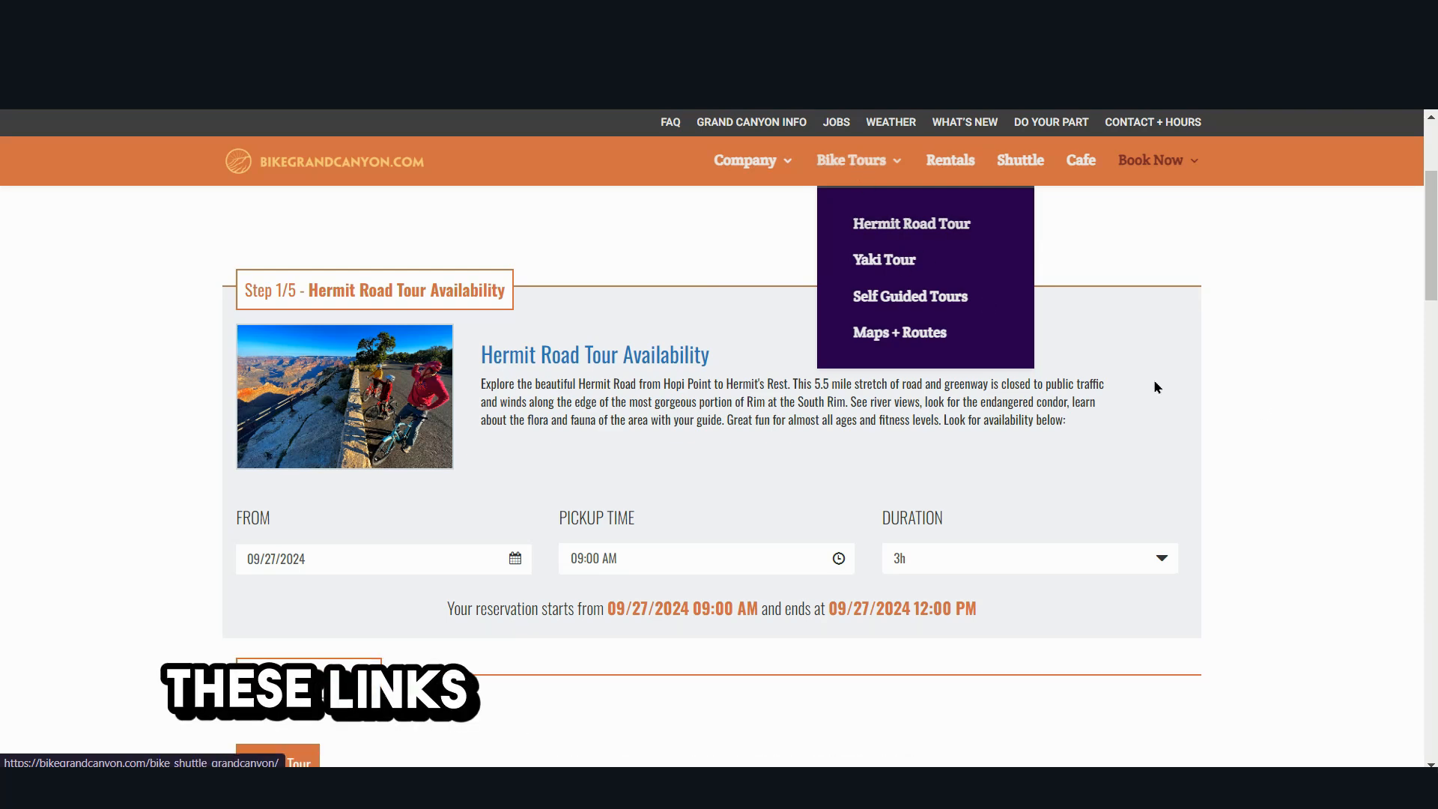
scroll(614, 352, "down", 2)
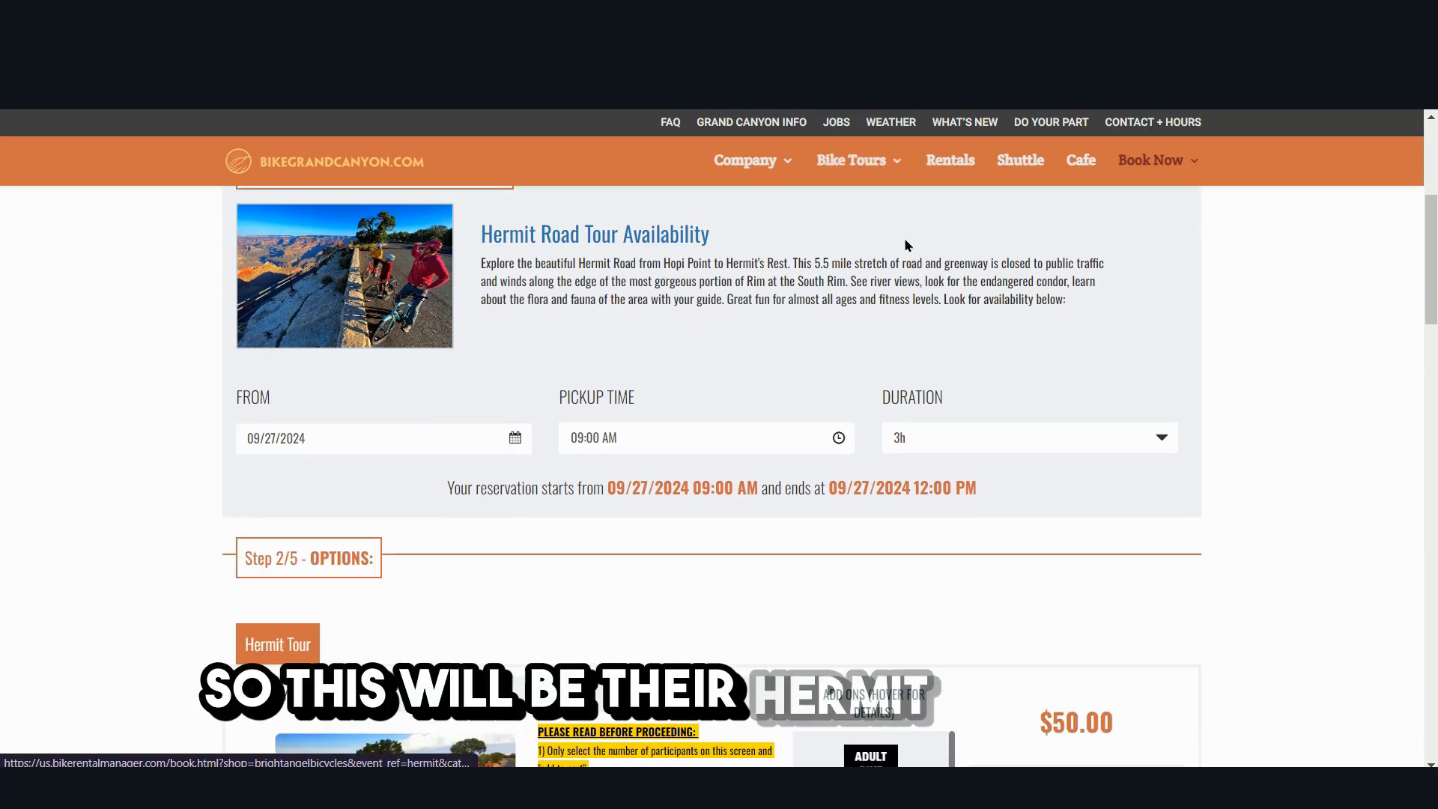
scroll(921, 245, "down", 3)
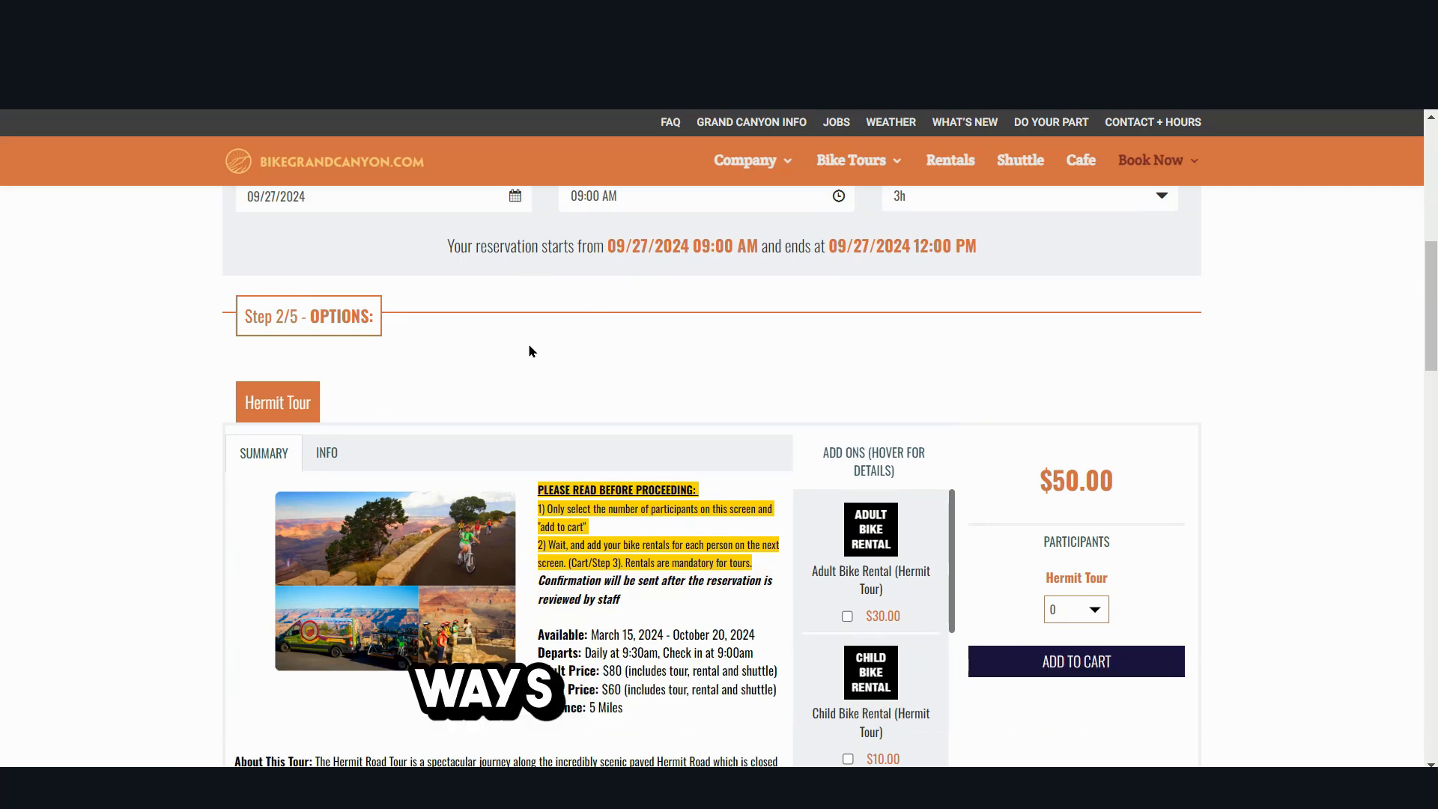
scroll(564, 444, "down", 2)
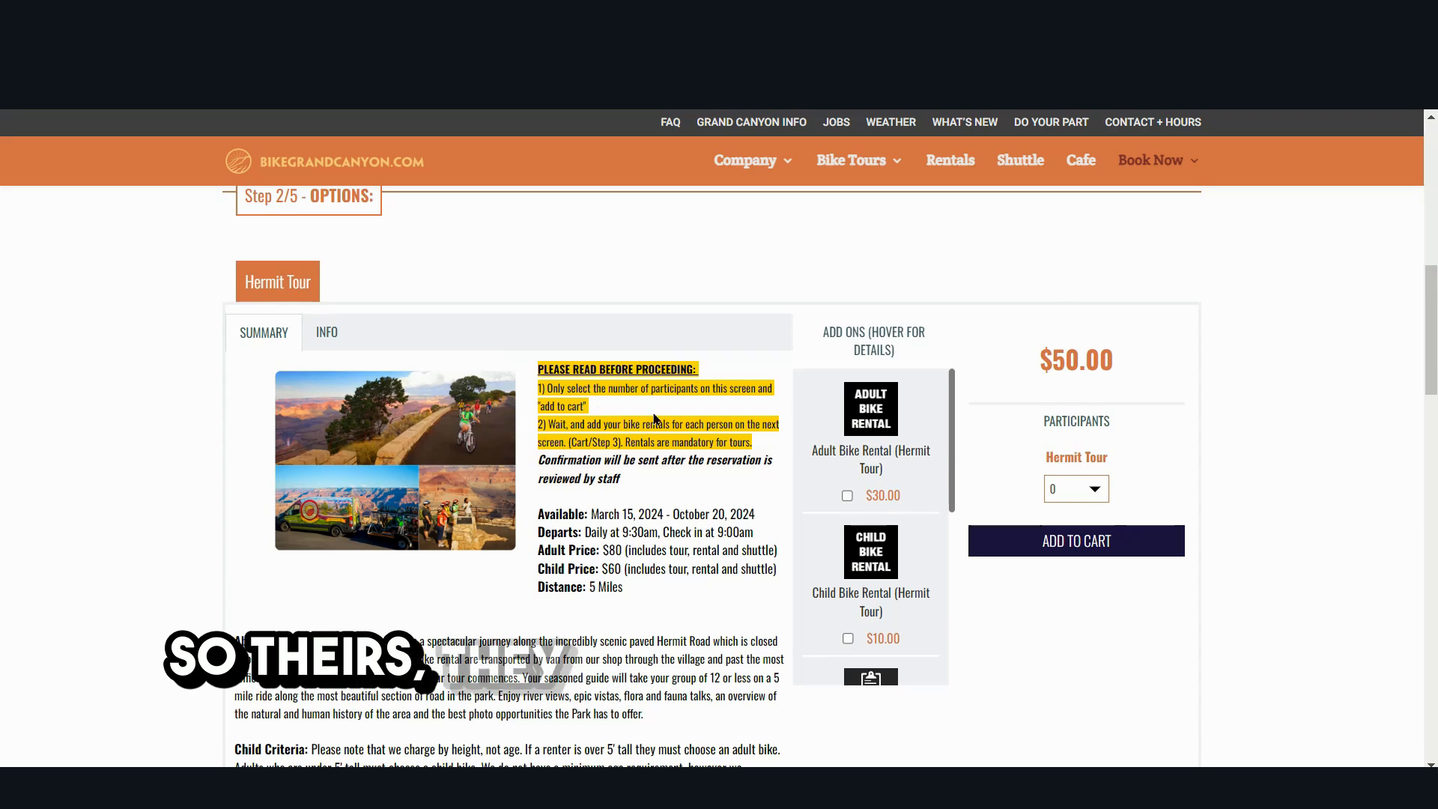
mouse_move(886, 428)
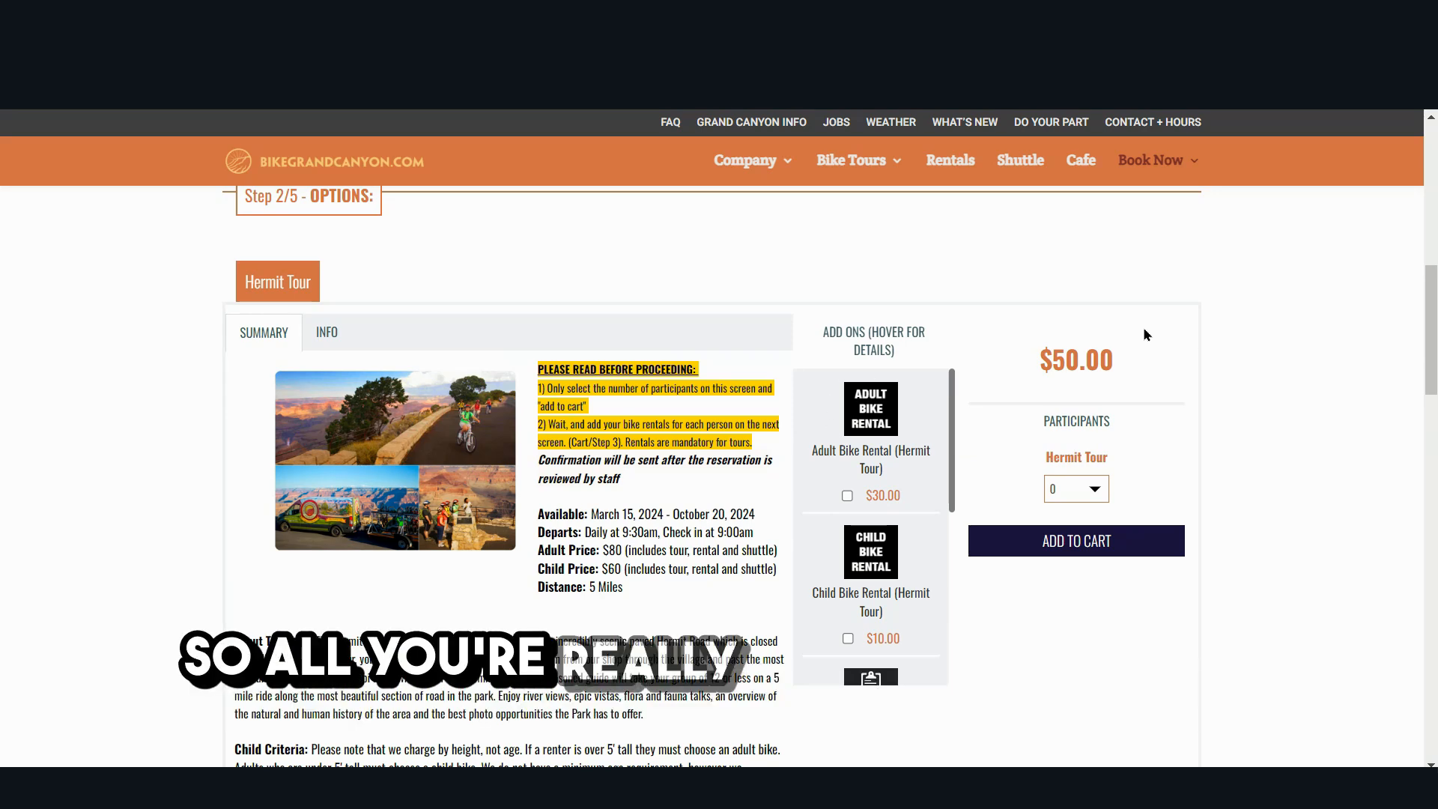
- Select the Adult Bike Rental (Hermit Tour) add-on and add the Hermit Tour to the cart for one participant
left_click(846, 498)
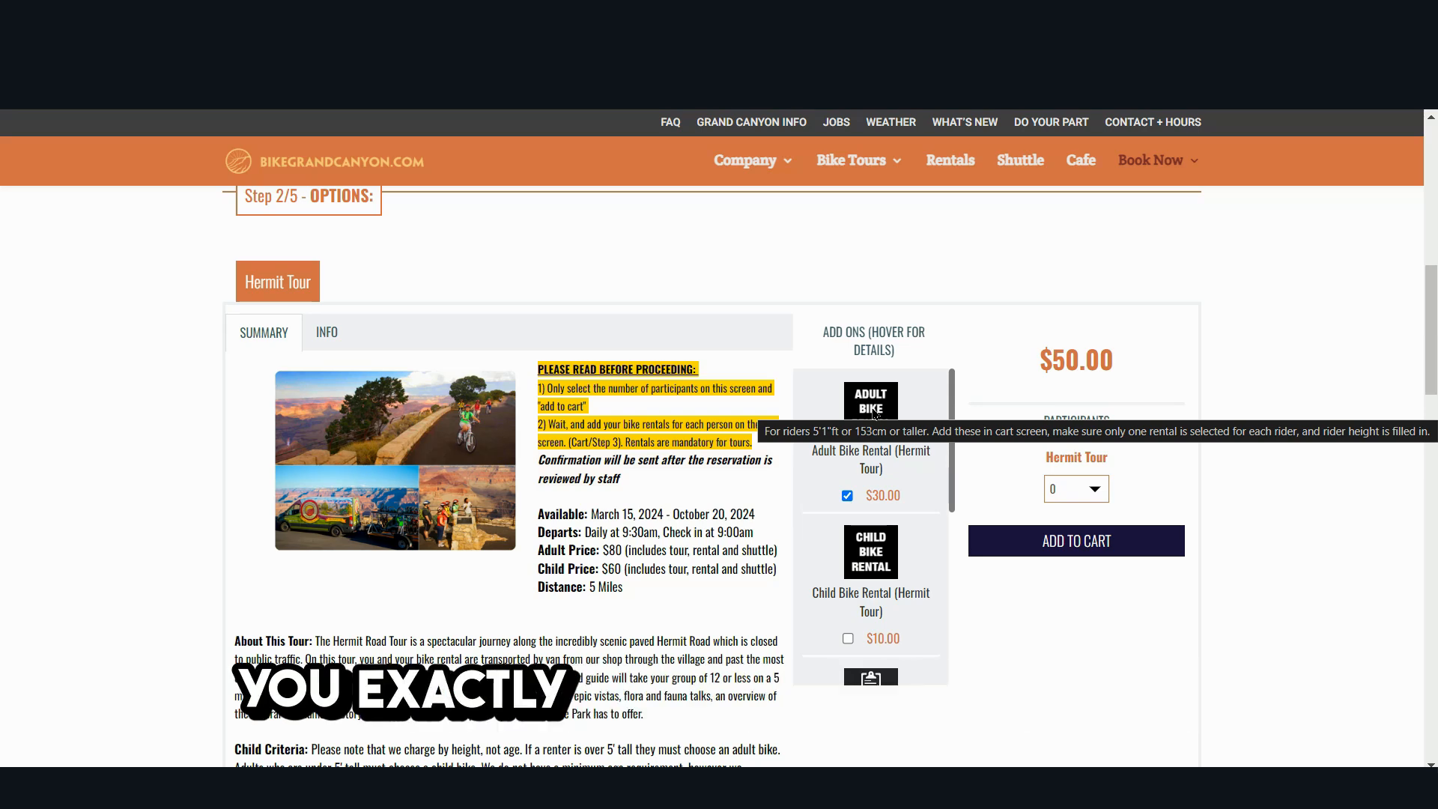
left_click(1052, 498)
left_click(1060, 517)
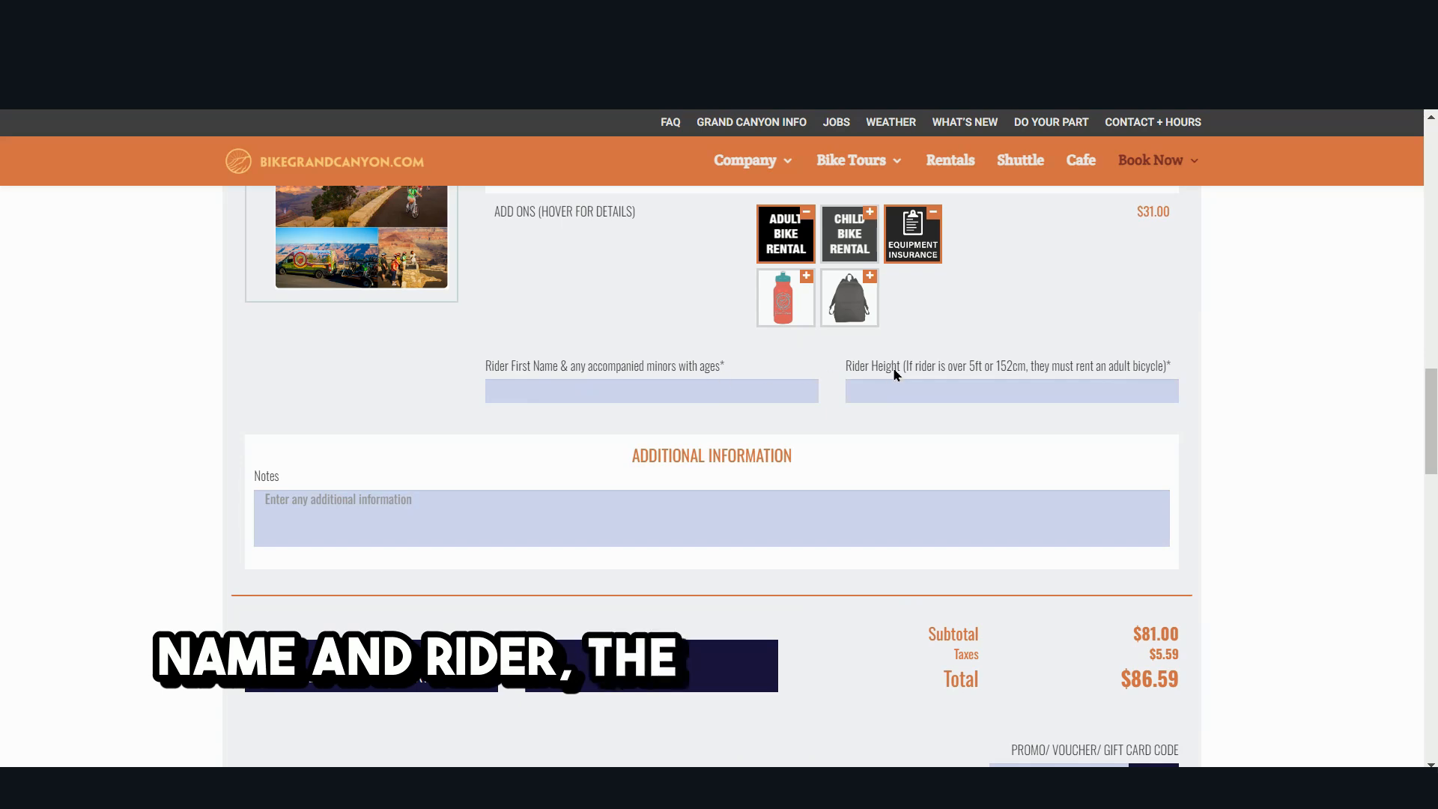
- Review the Hermit Tour cart's rider name and height fields, notes, price summary, promo code field and mandatory rental notice
scroll(663, 516, "down", 2)
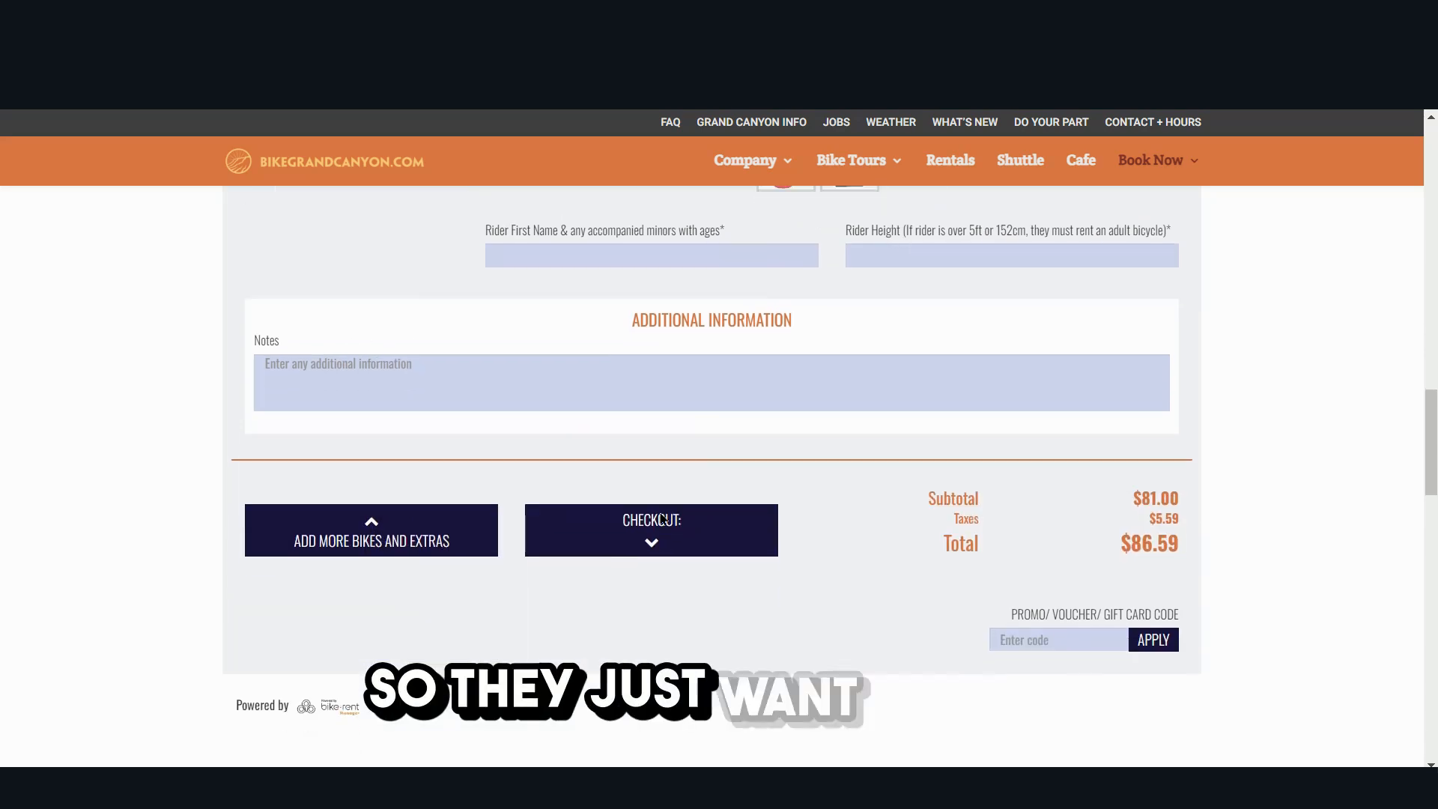
scroll(663, 517, "down", 3)
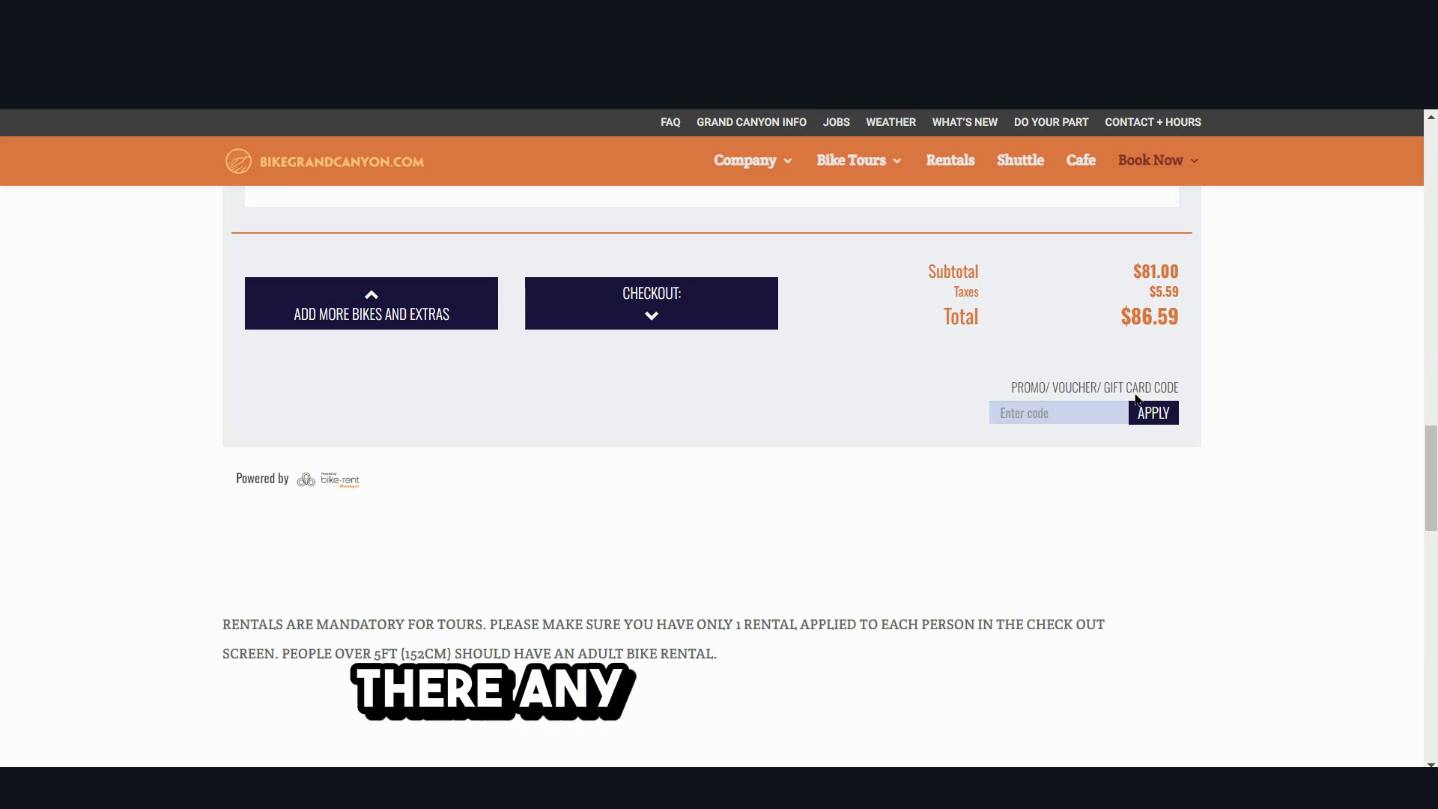
scroll(575, 437, "down", 2)
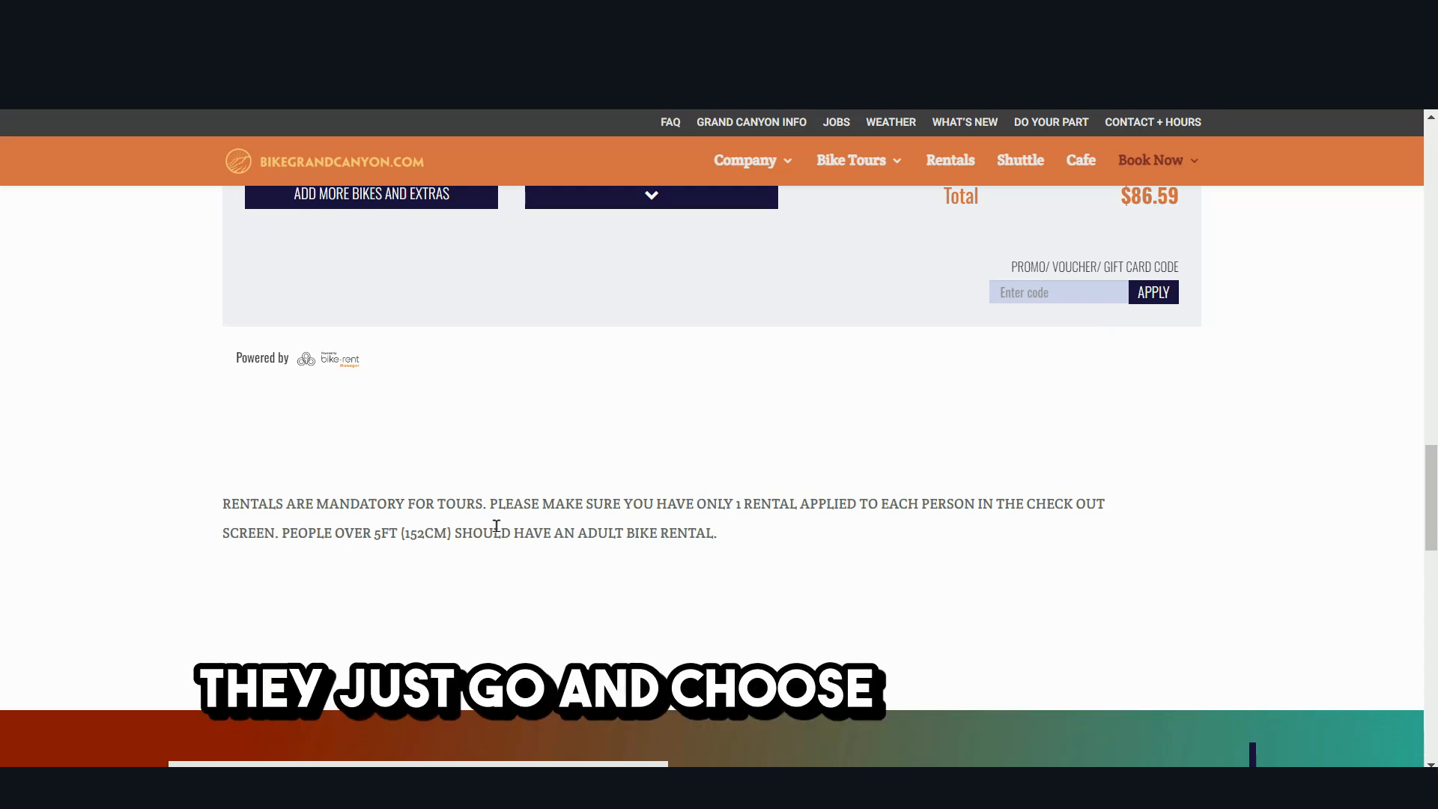
- Return to the Midnight Tour booking page and review its title, description, date, pickup time and duration
scroll(1179, 484, "up", 6)
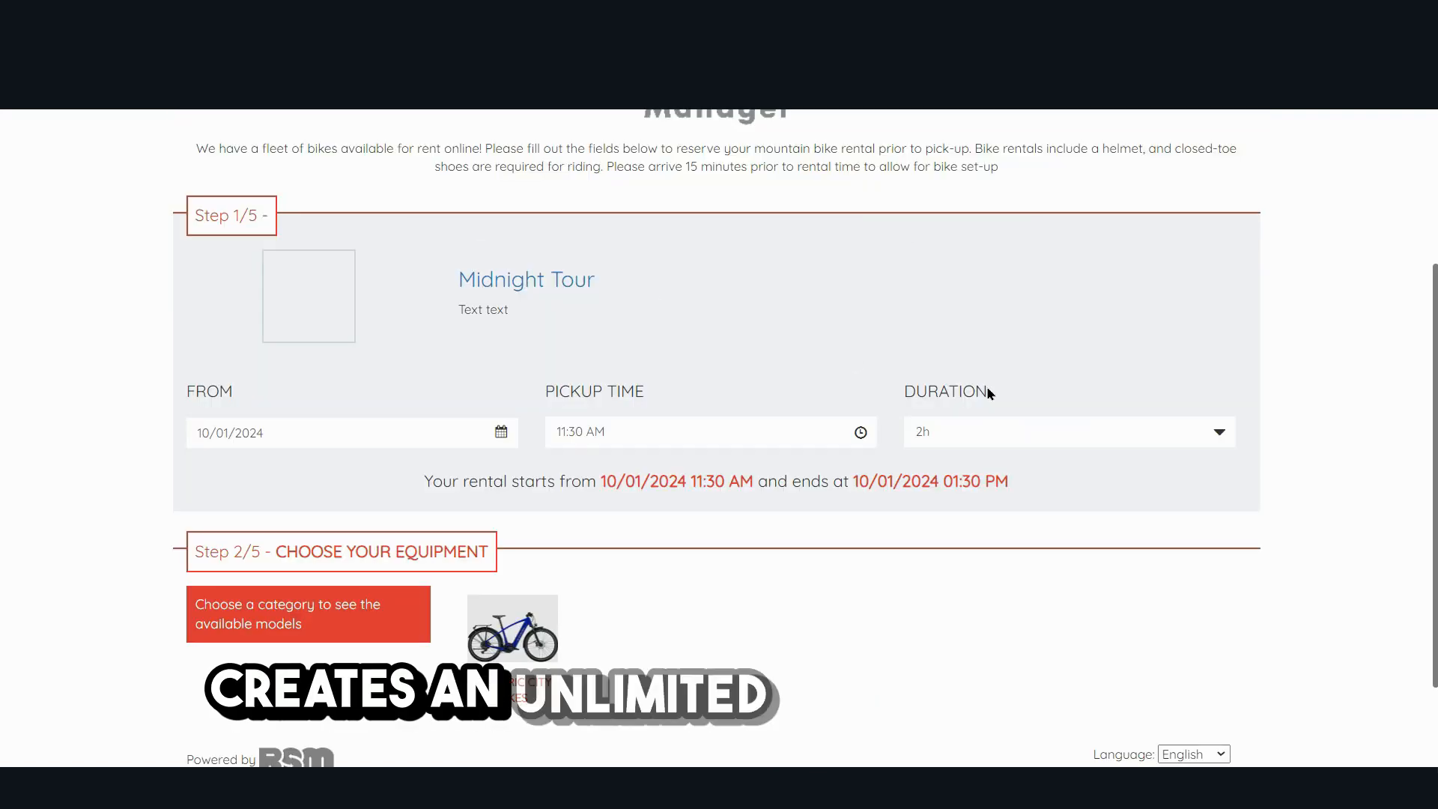
scroll(986, 392, "up", 2)
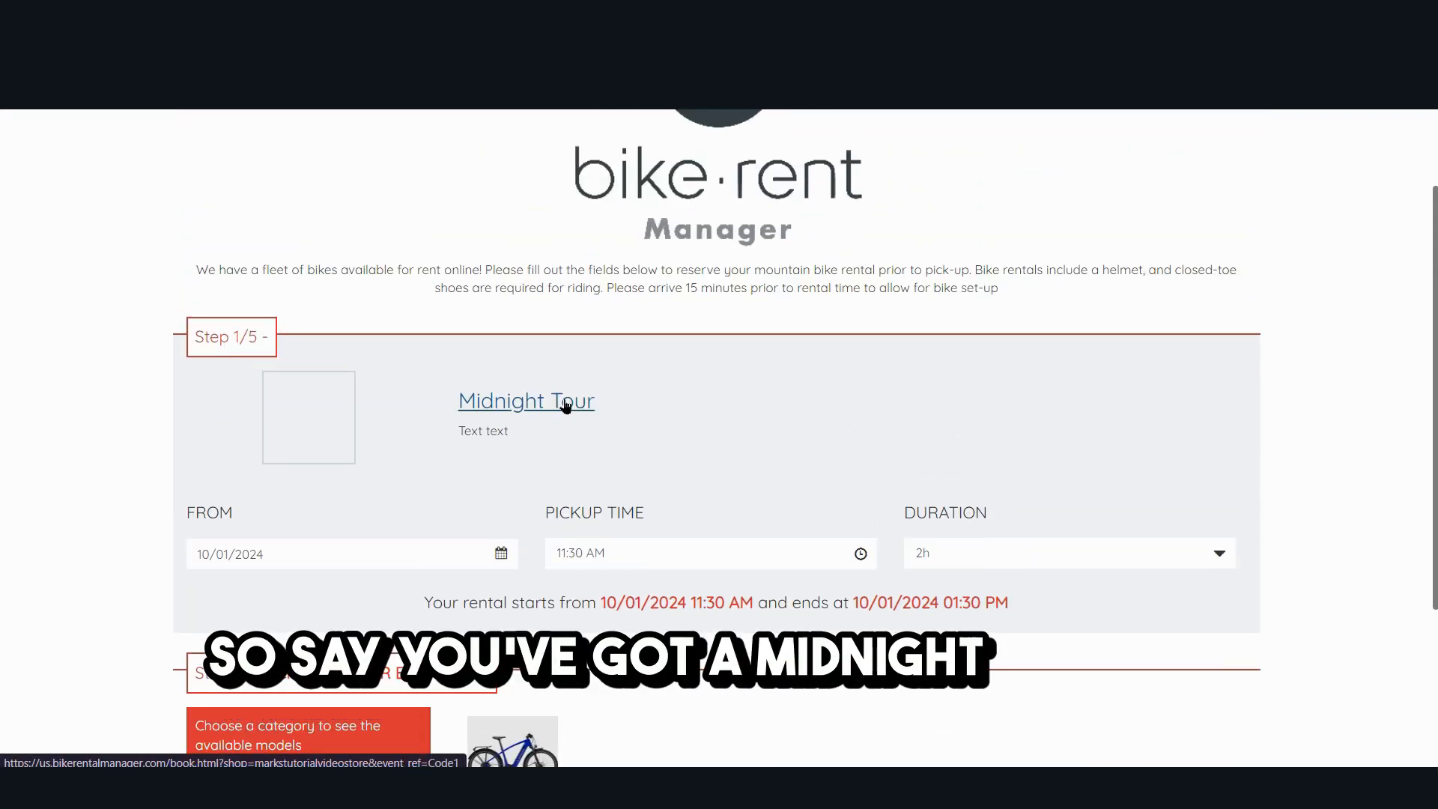